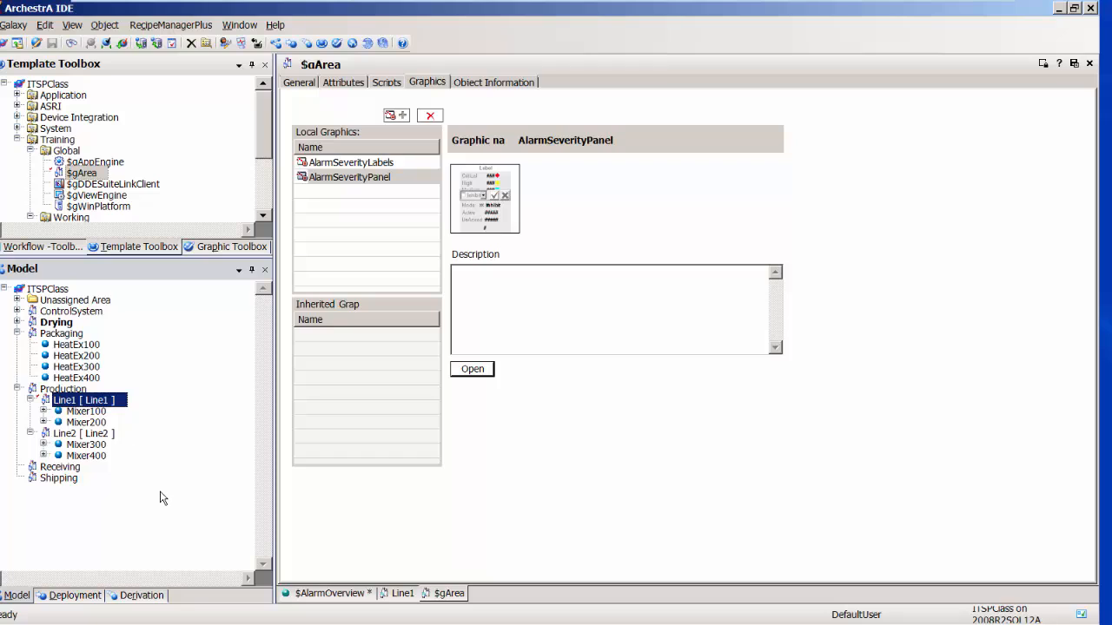
Step: Examine the objects contained in Mixer100 under Line1 in the Production area of the model
click(45, 412)
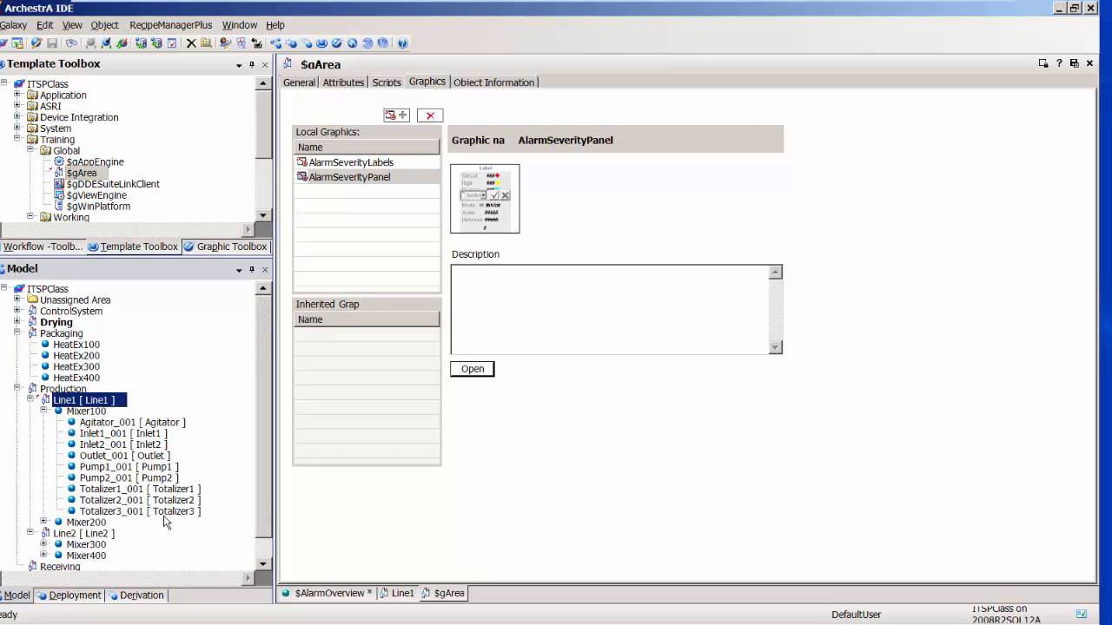
click(44, 412)
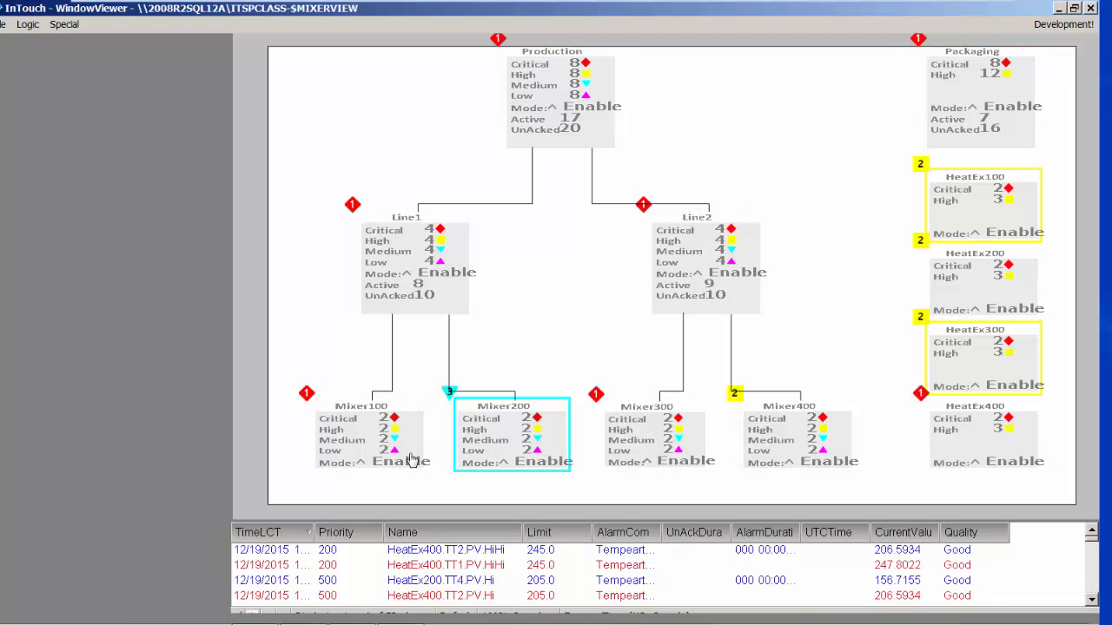
Step: Acknowledge all alarms from the alarm list in InTouch WindowViewer
right_click(519, 565)
mouse_move(561, 416)
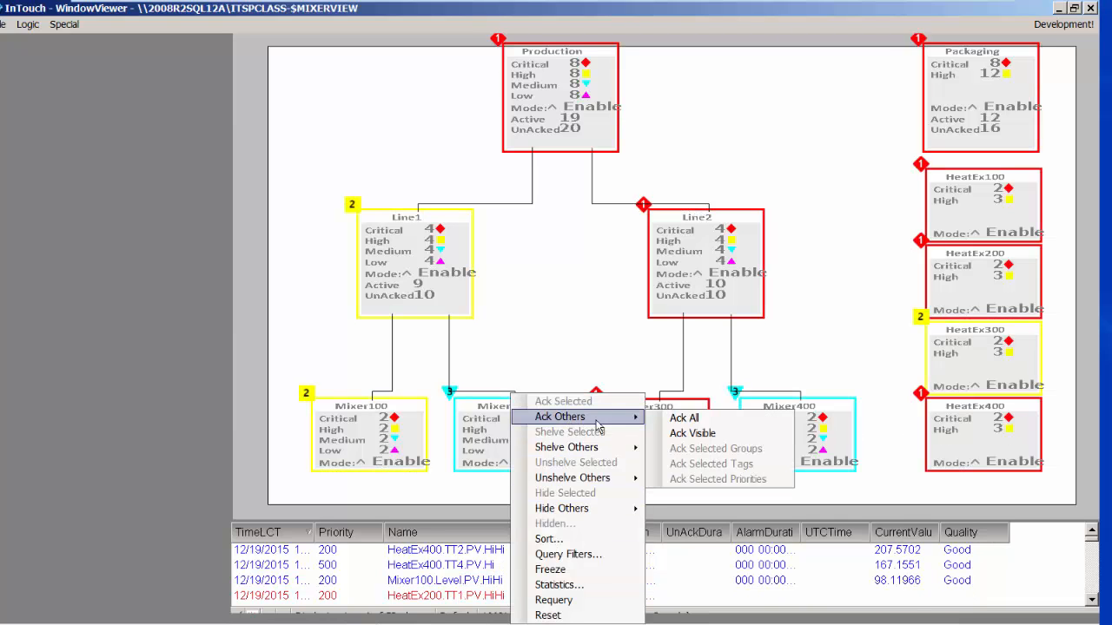
click(666, 420)
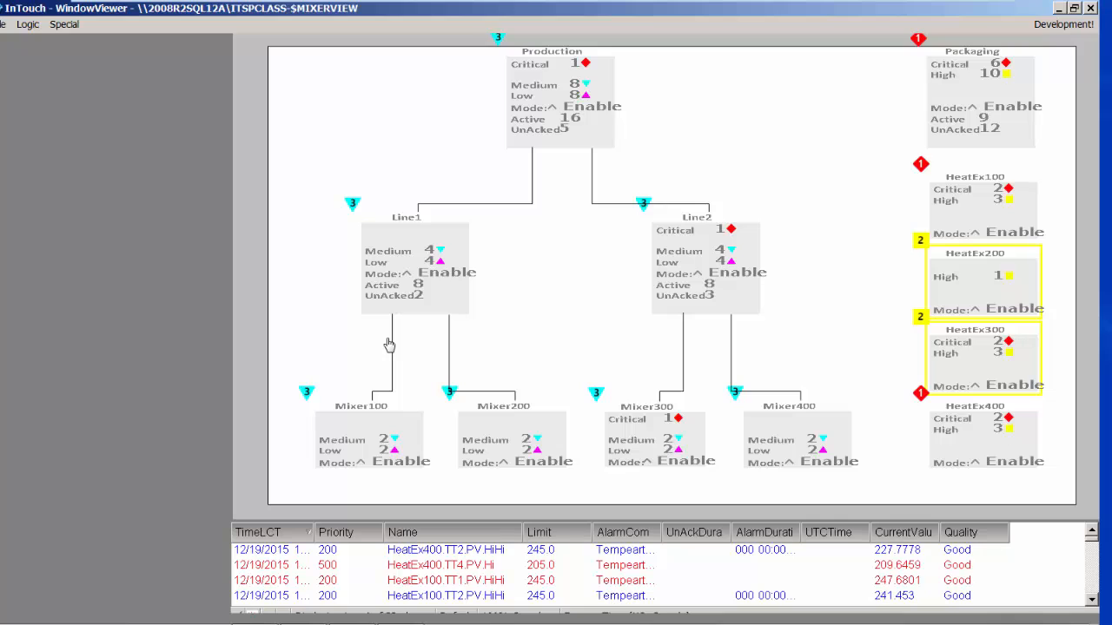
Step: Set the alarm mode of the Line1 panel to Disable and apply it
click(405, 277)
click(391, 260)
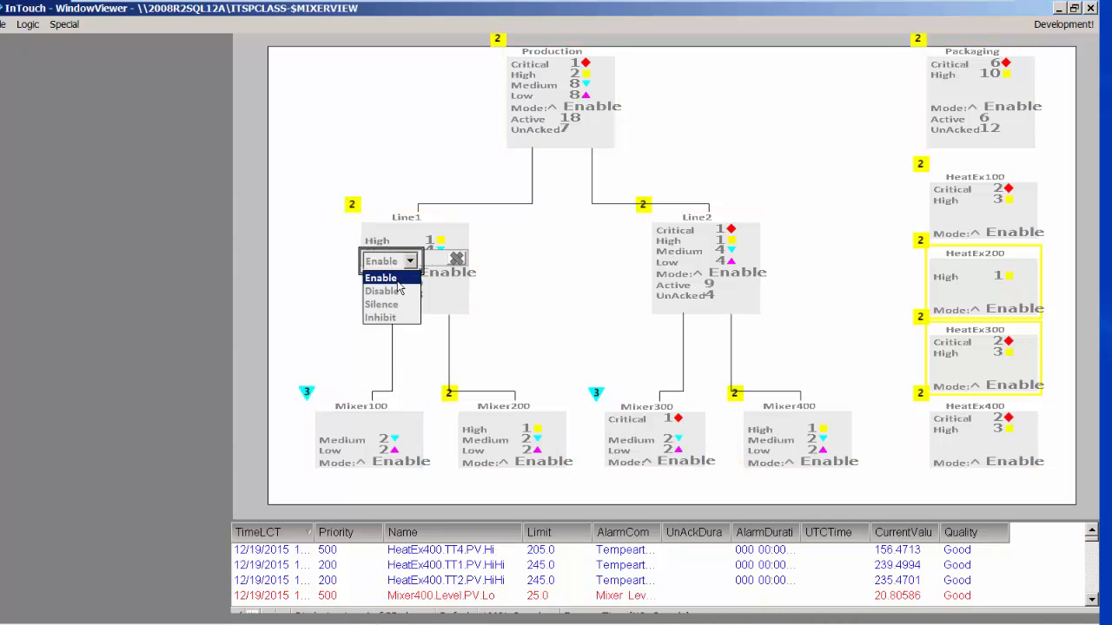
click(396, 291)
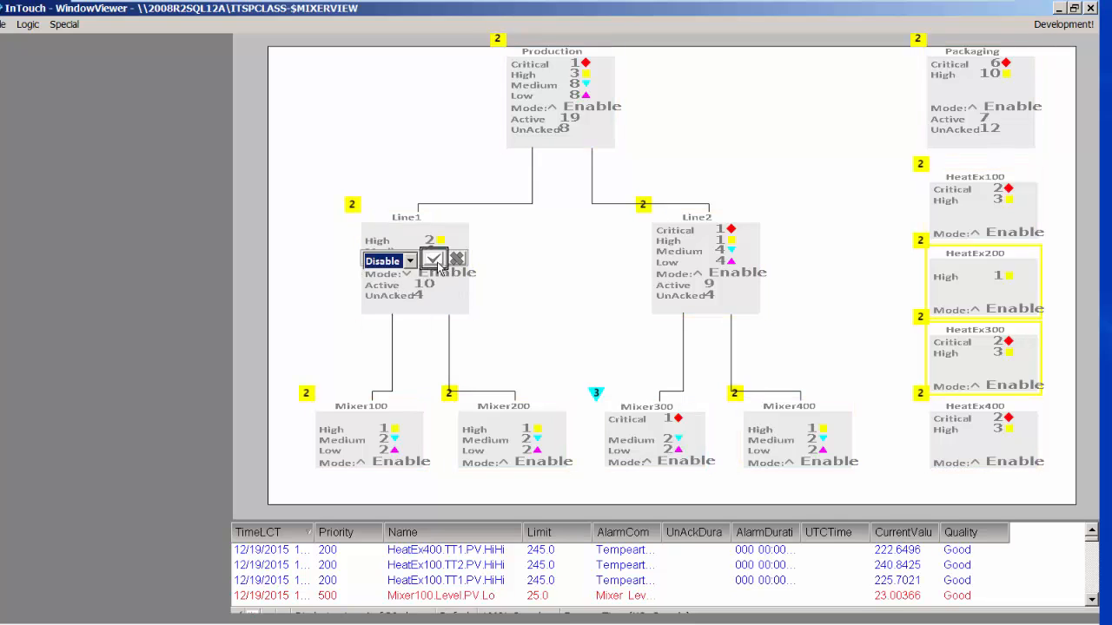
click(434, 260)
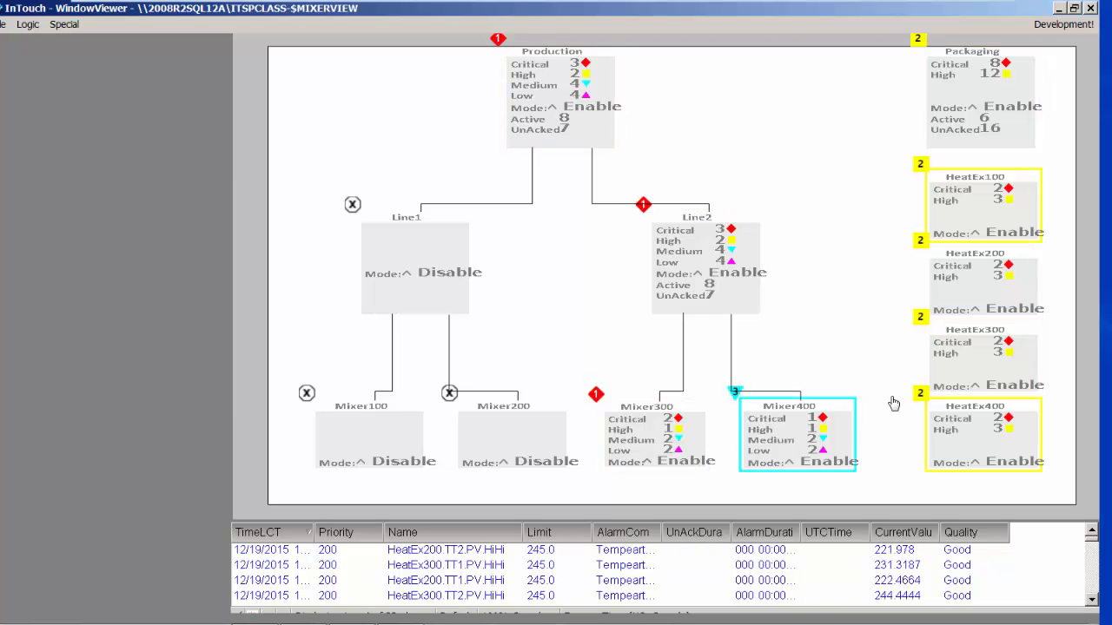
Step: Set the alarm mode of the Line1 panel back to Enable
click(405, 278)
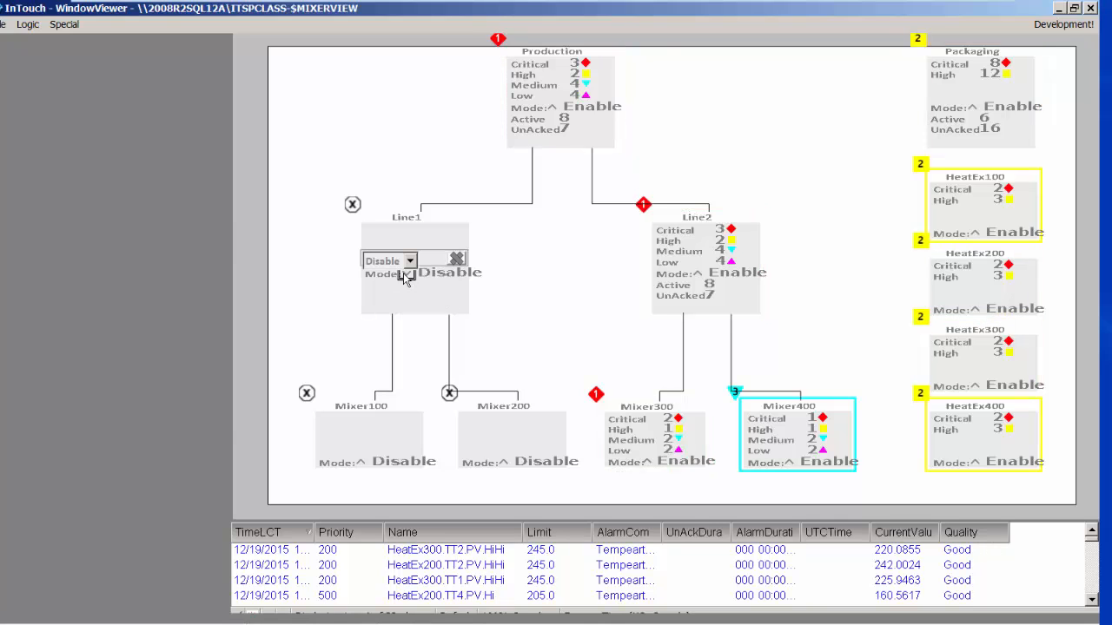
click(411, 261)
click(406, 278)
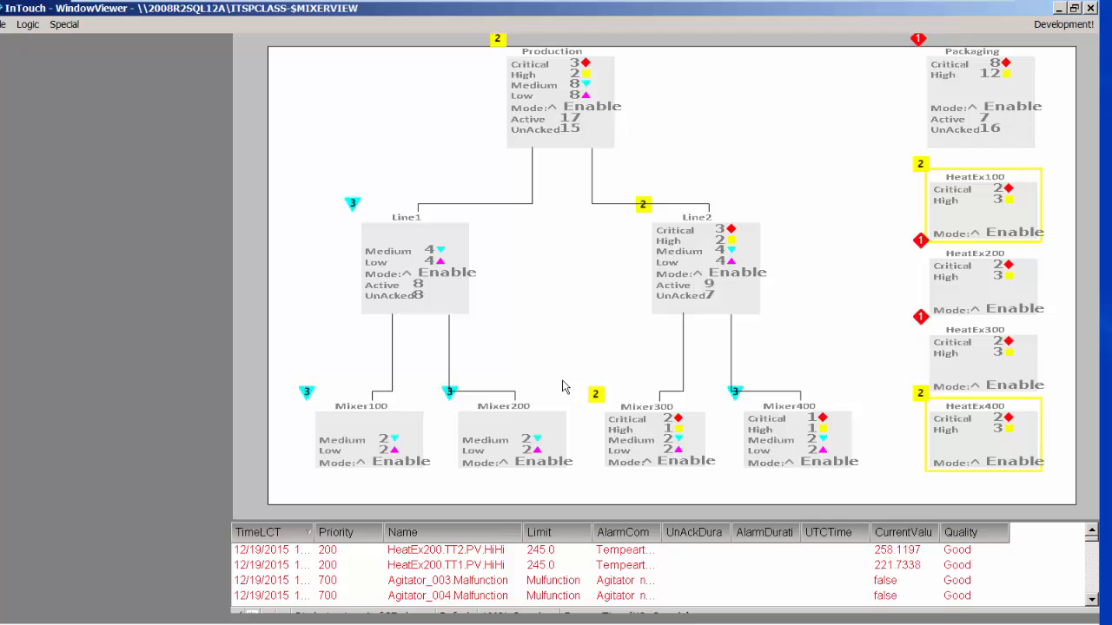
Step: Set the alarm mode of the Production area to Disable and apply it
click(552, 107)
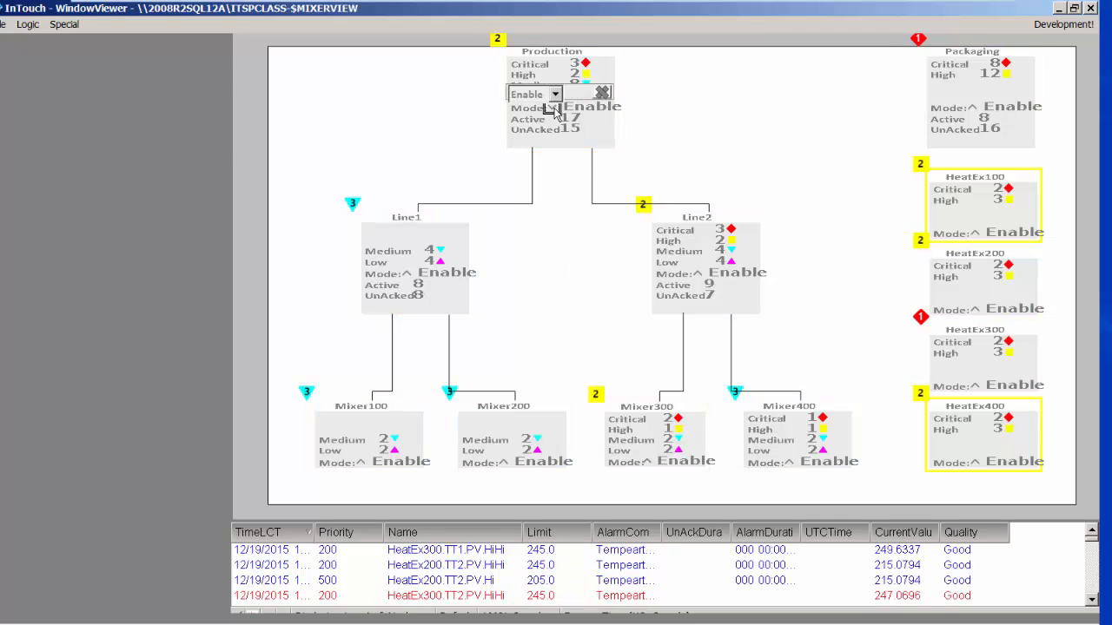
click(550, 94)
click(546, 112)
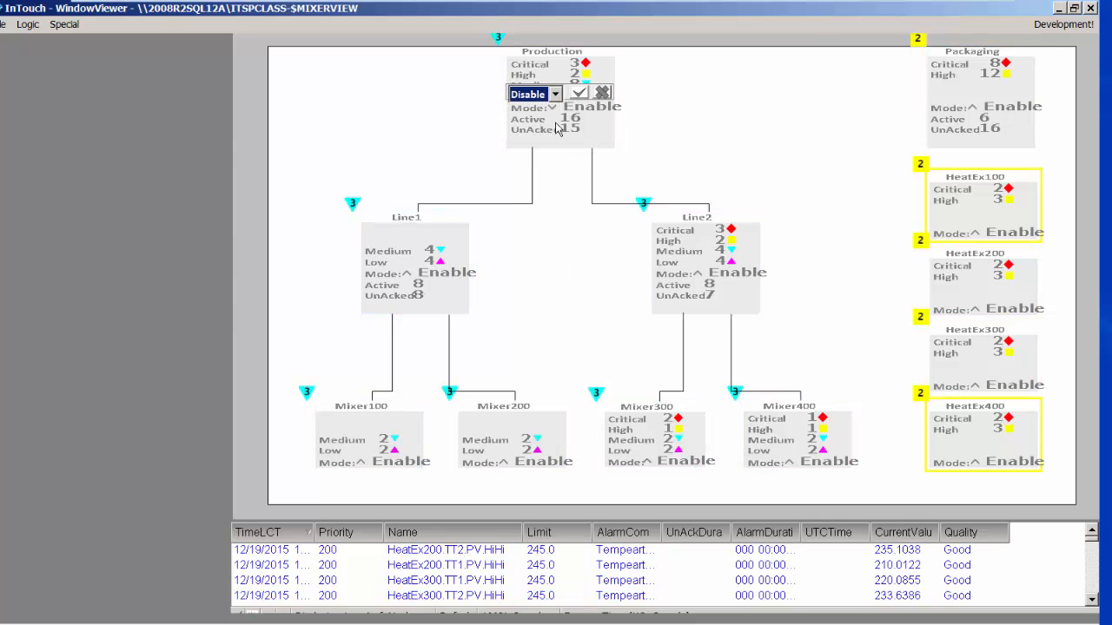
click(578, 94)
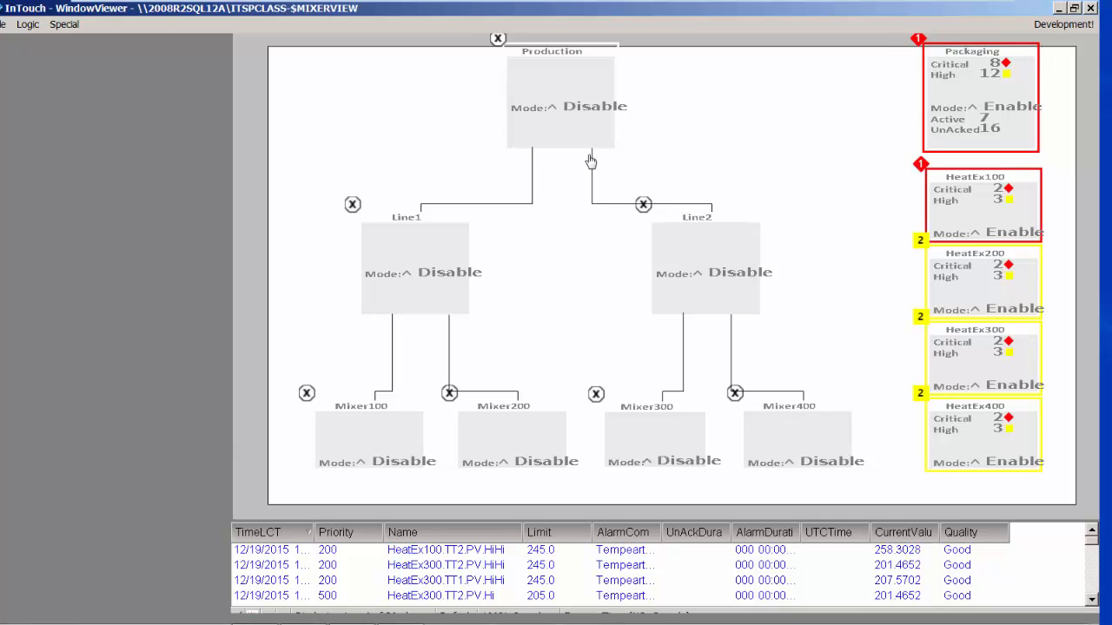
Step: Set the alarm mode of the Production area back to Enable and apply it
click(552, 107)
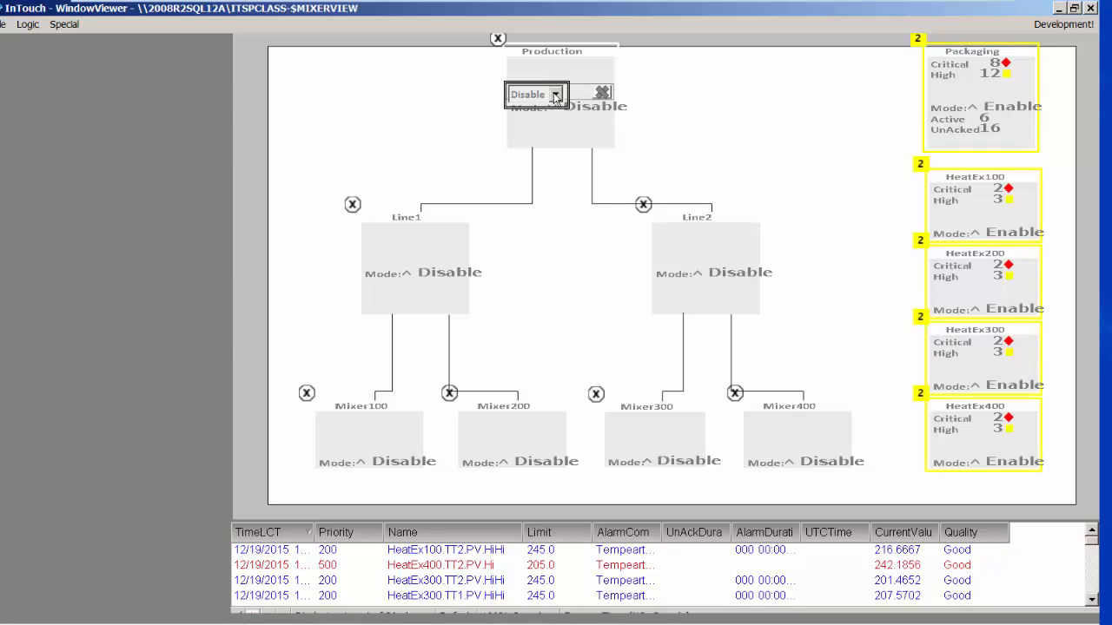
click(554, 96)
click(531, 111)
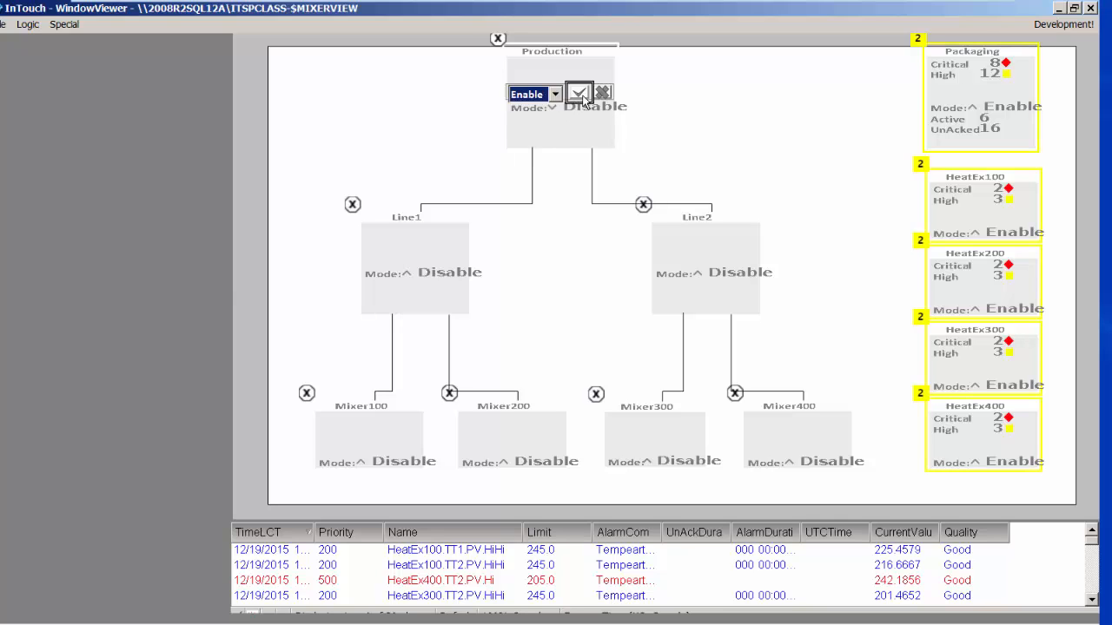
click(579, 93)
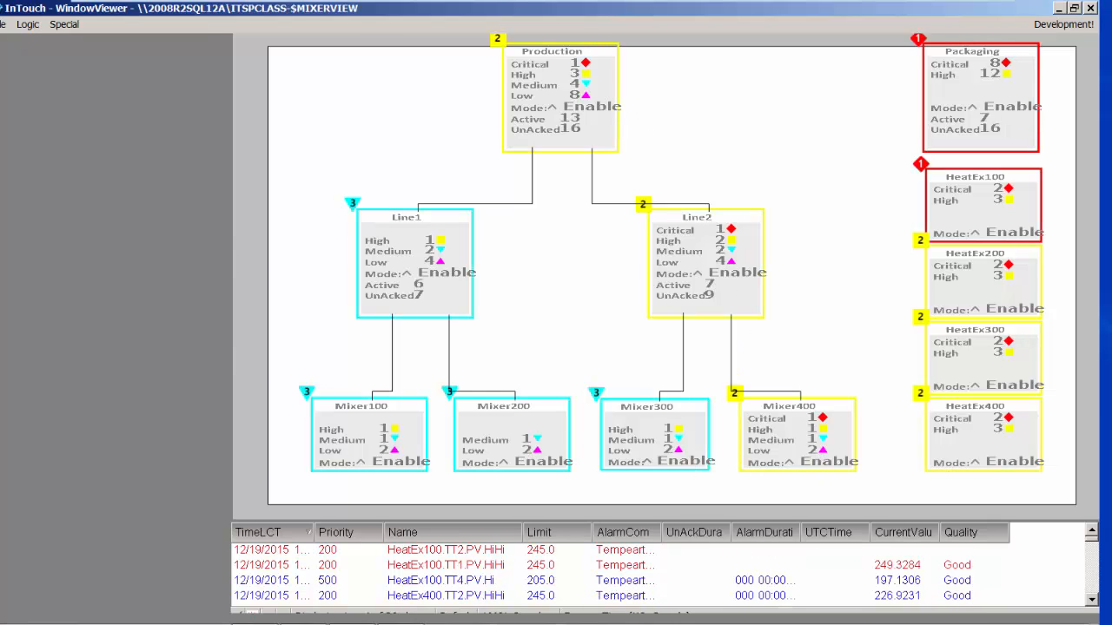
Step: Switch to ArchestrA IDE and show the objects contained in Mixer100 in the model hierarchy
key(alt+Tab)
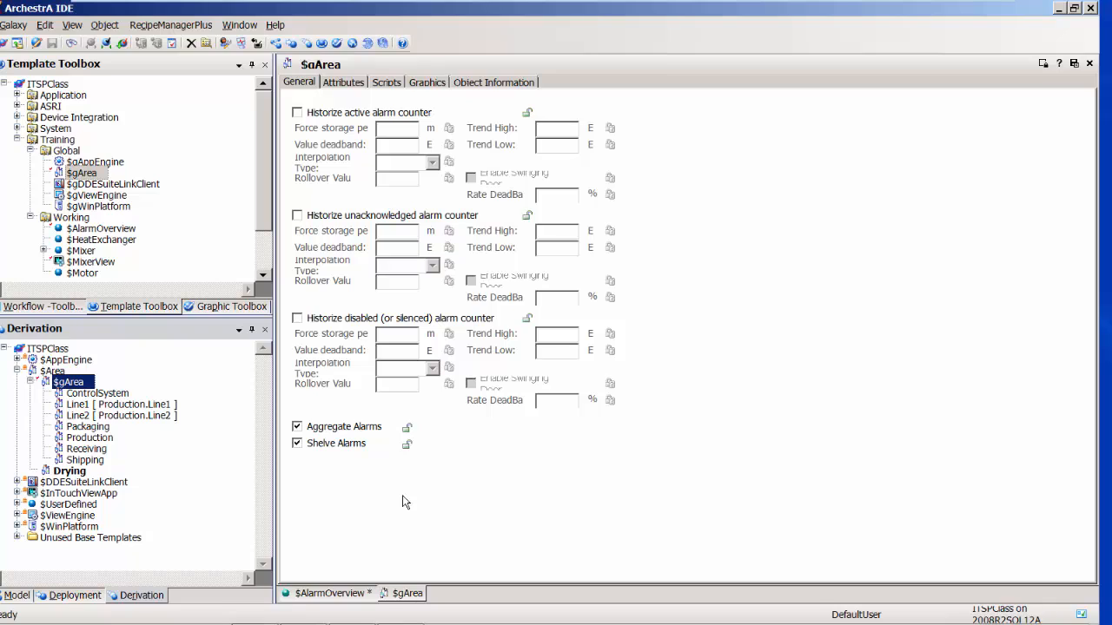
click(17, 595)
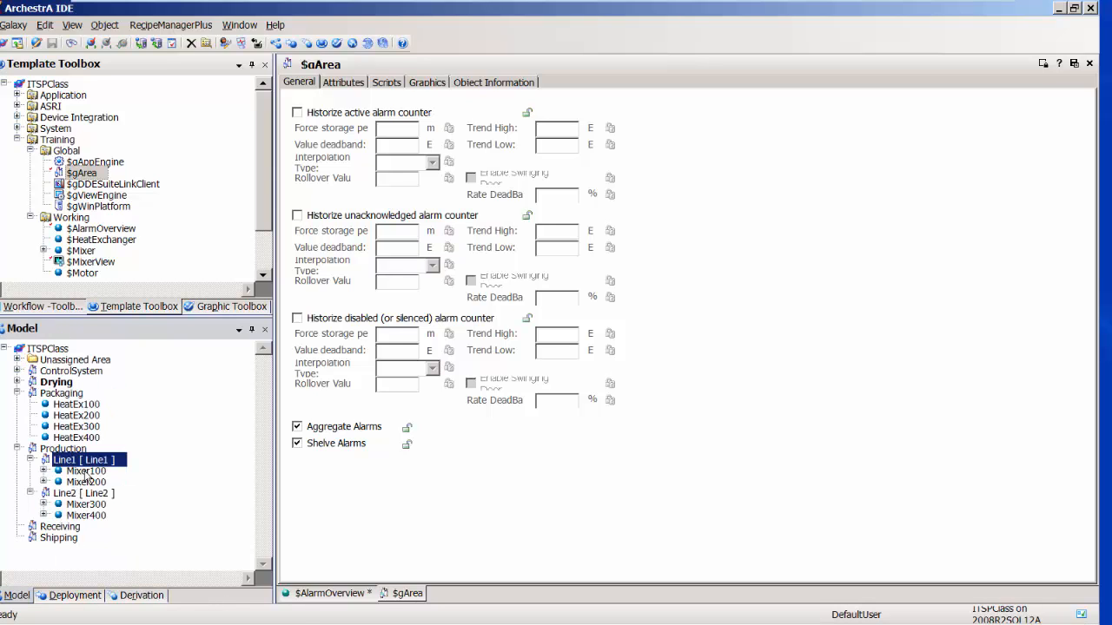
click(45, 471)
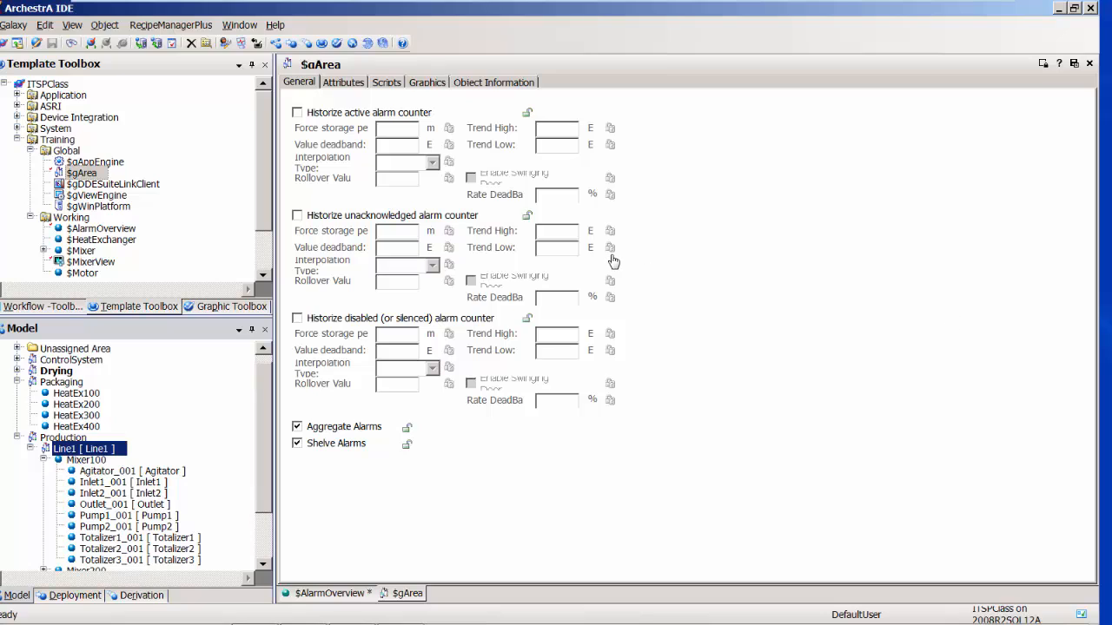
Step: Open the AlarmSeverityPanel local graphic of the $gArea template for editing
click(436, 85)
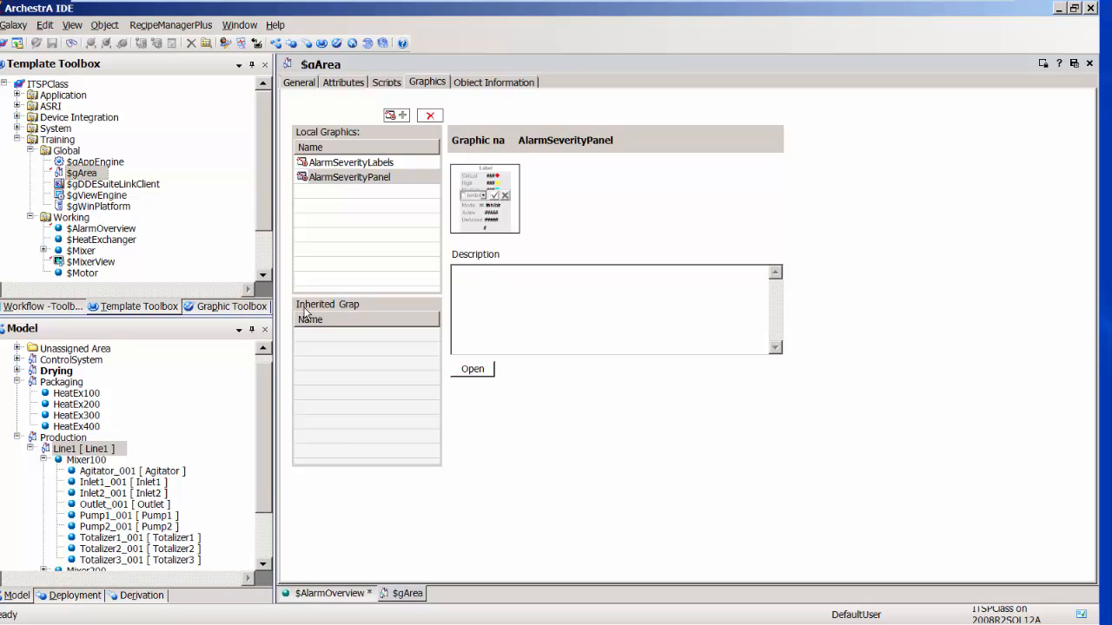
double_click(351, 179)
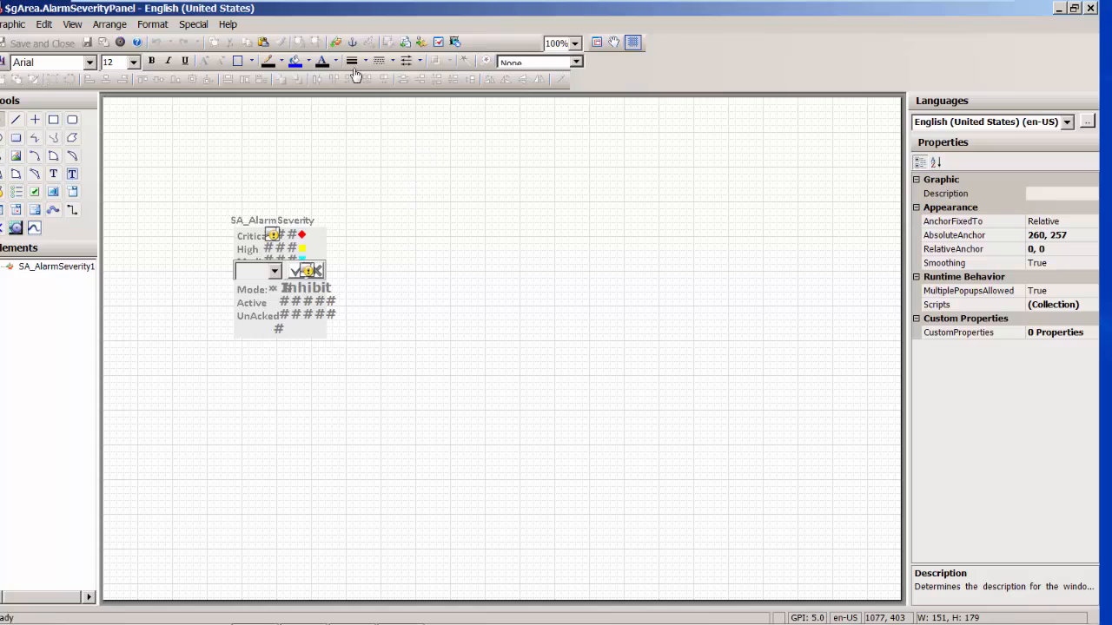
Step: Embed the SA_AlarmSeverity symbol from the Situational Awareness Library's Alarms folder beside the existing alarm panel
click(337, 42)
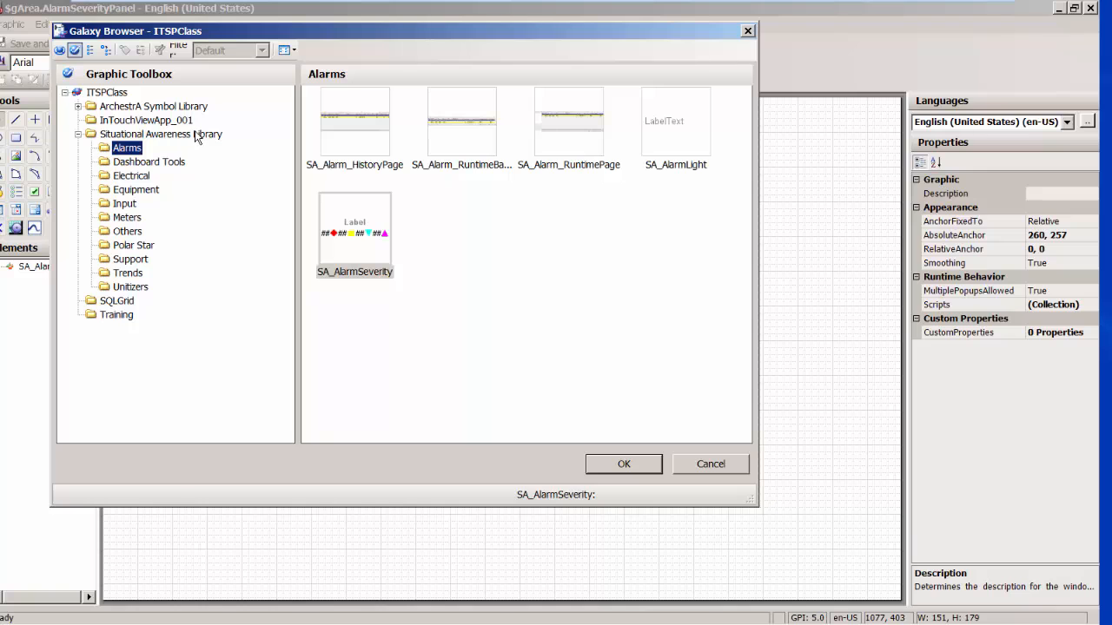
double_click(354, 250)
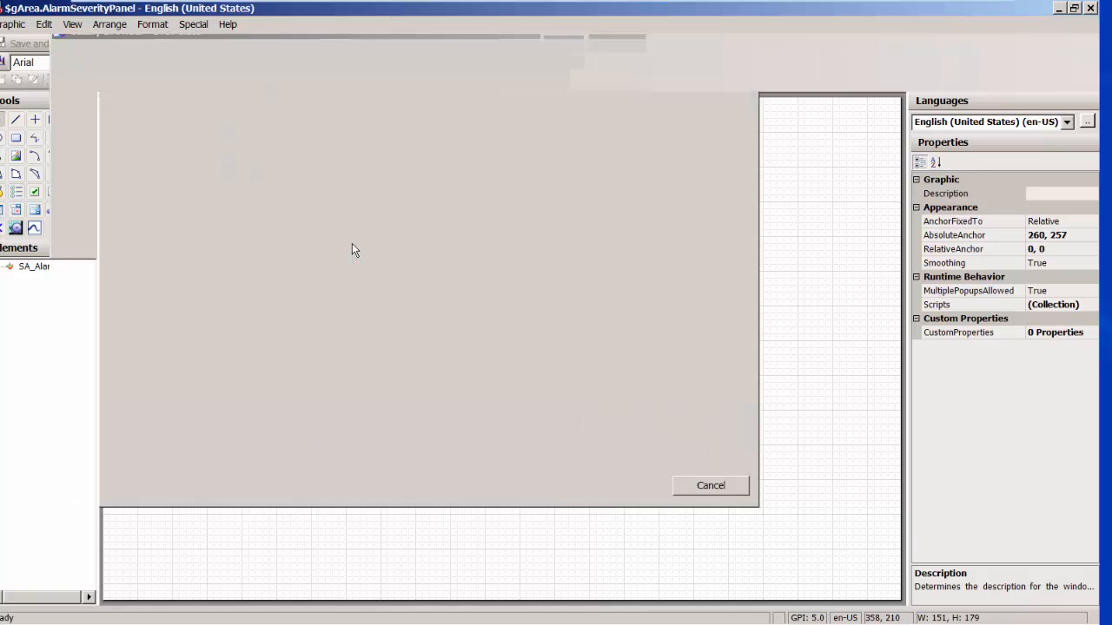
click(533, 210)
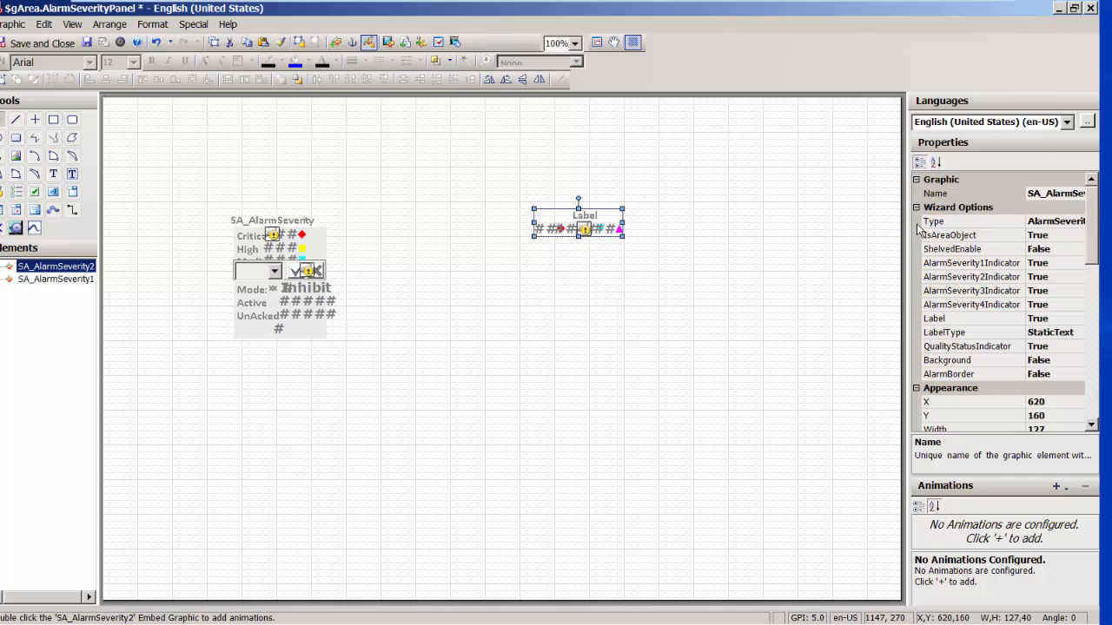
Step: Set the Type wizard option of the new SA_AlarmSeverity2 symbol to AlarmPanel, and delete the symbol
drag(907, 227, 797, 227)
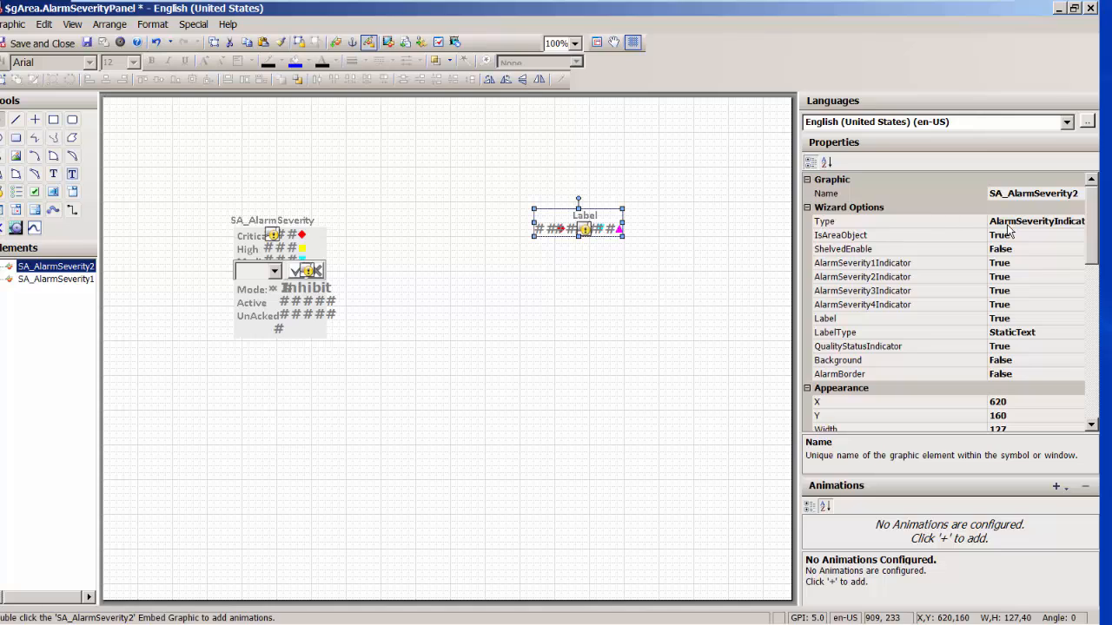
click(1036, 222)
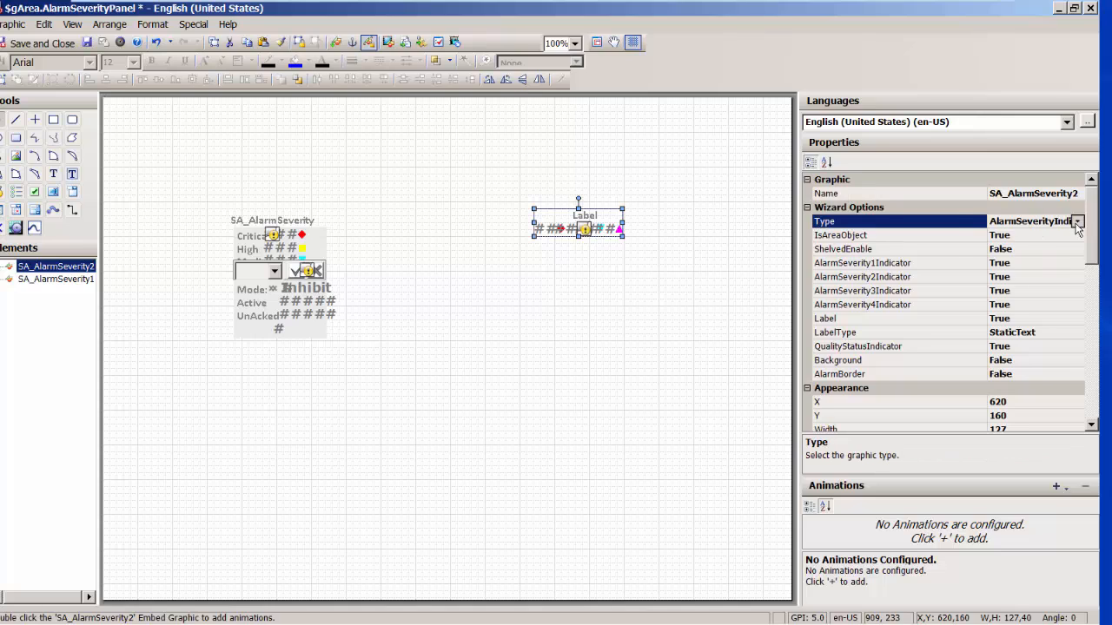
click(1077, 222)
click(992, 250)
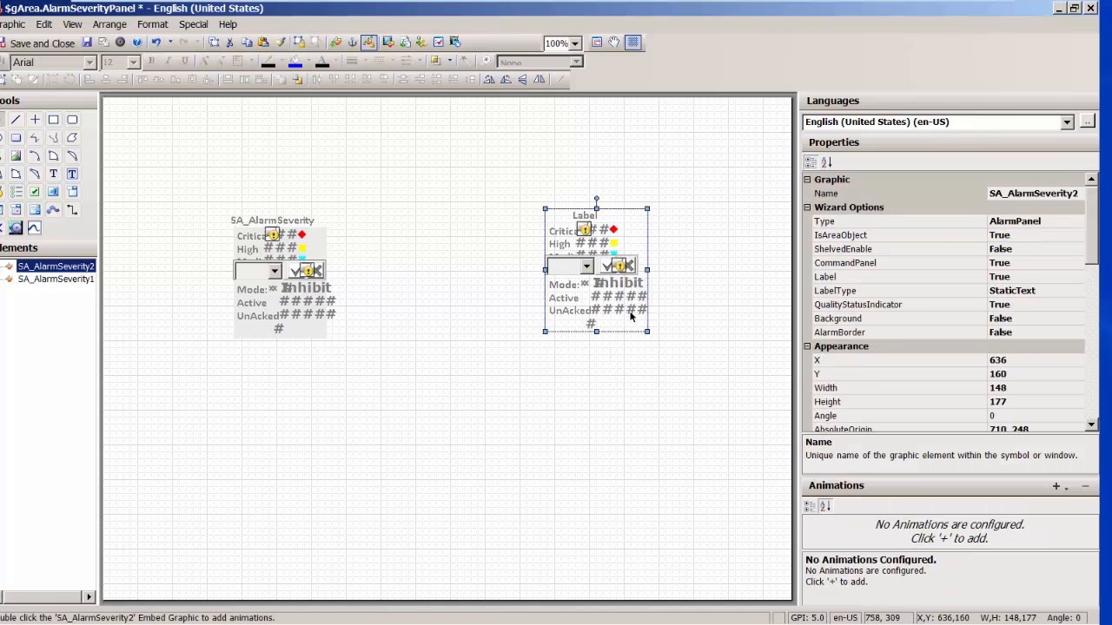
key(Delete)
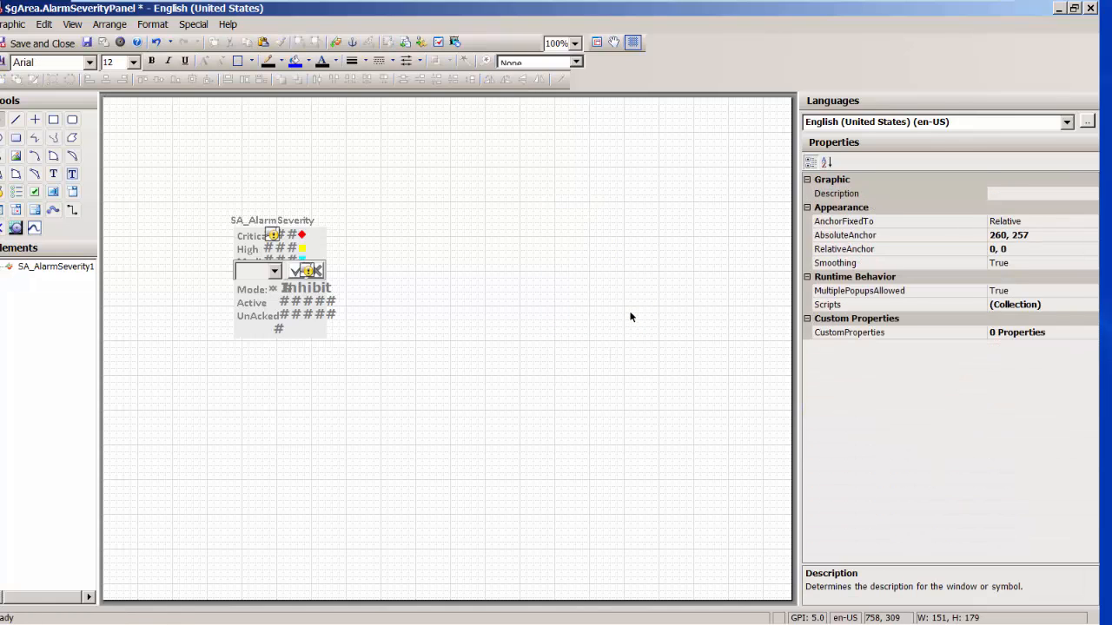
Step: Examine the custom properties of SA_AlarmSeverity1 and their default value references, and close them without changes
right_click(305, 307)
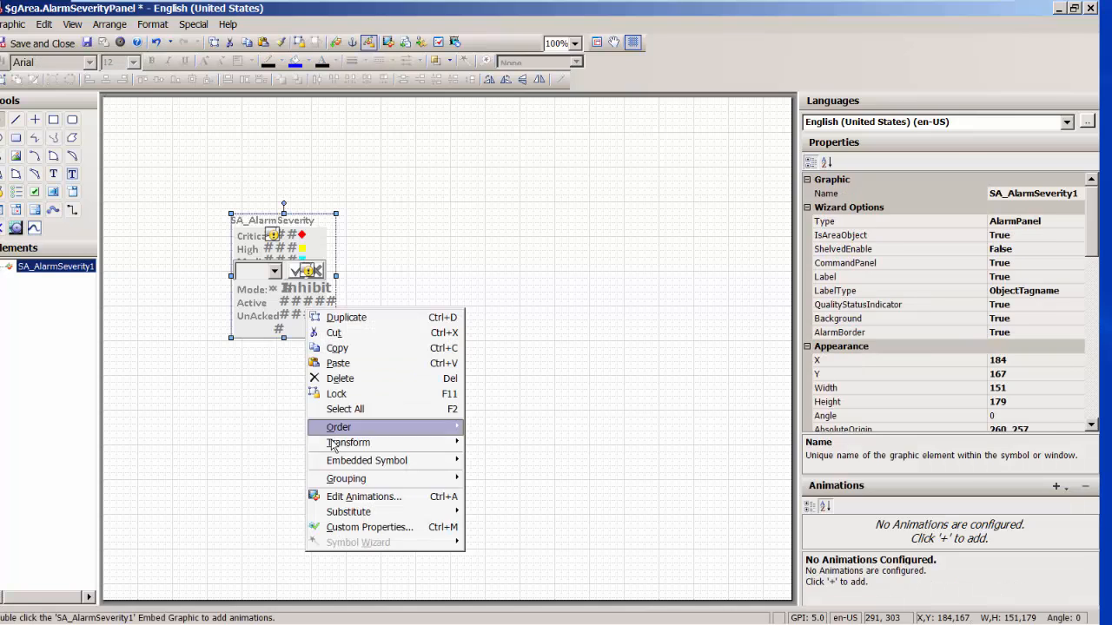
click(350, 528)
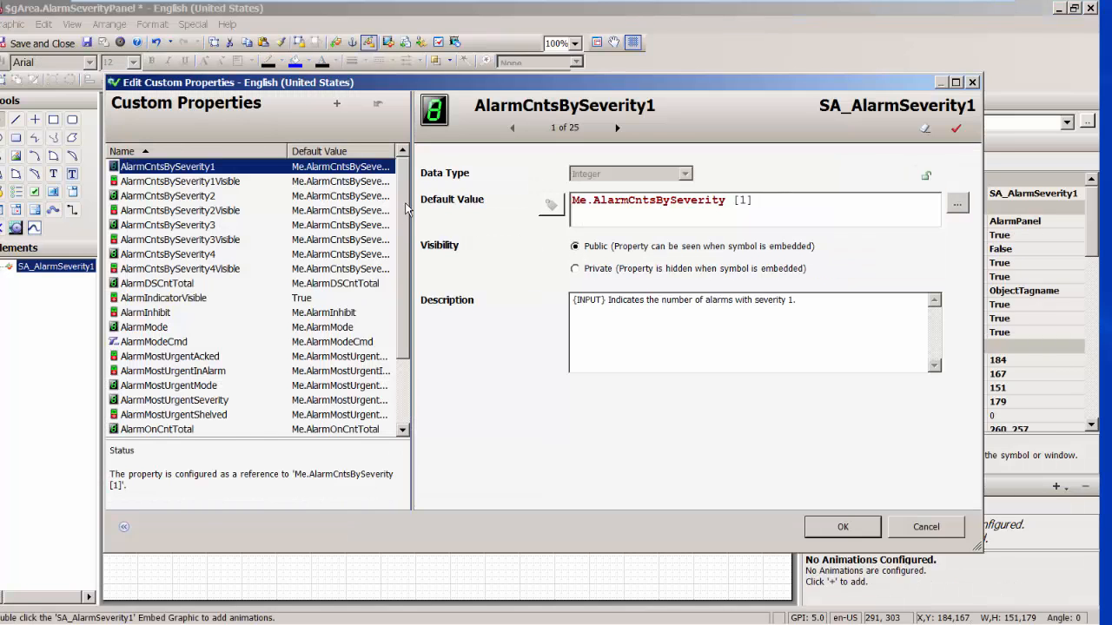
drag(413, 202, 567, 202)
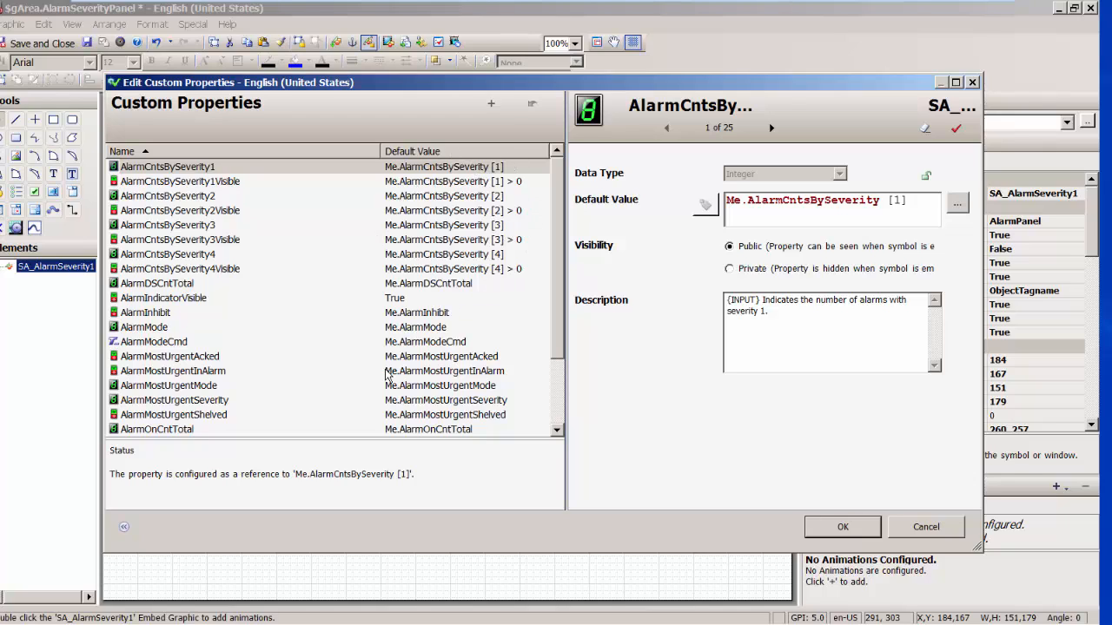
scroll(556, 340, down, 1)
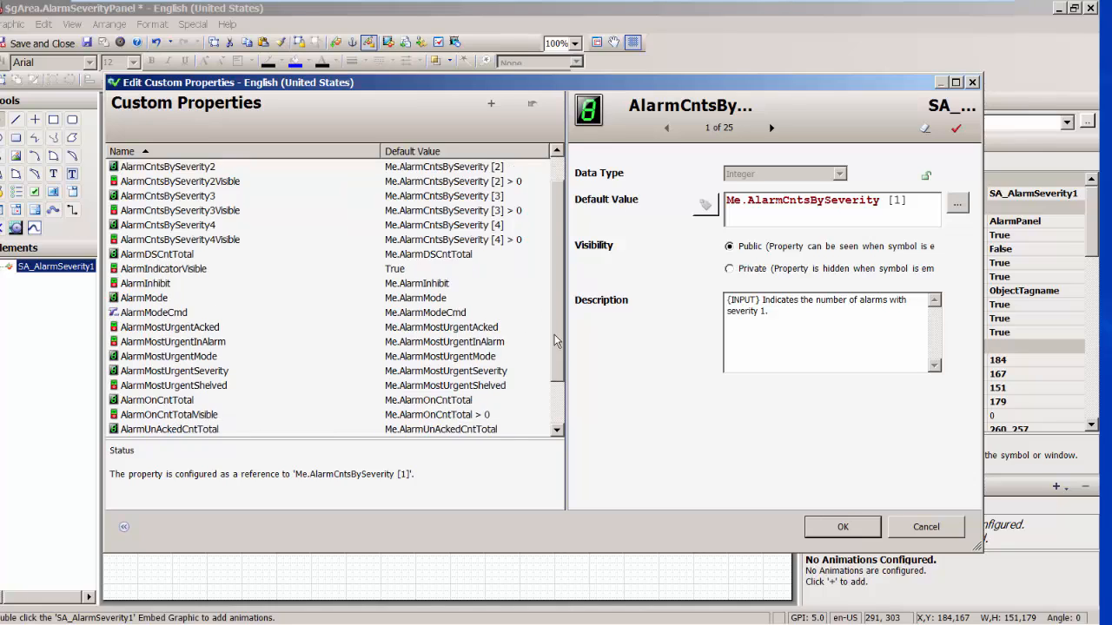
drag(555, 341, 556, 375)
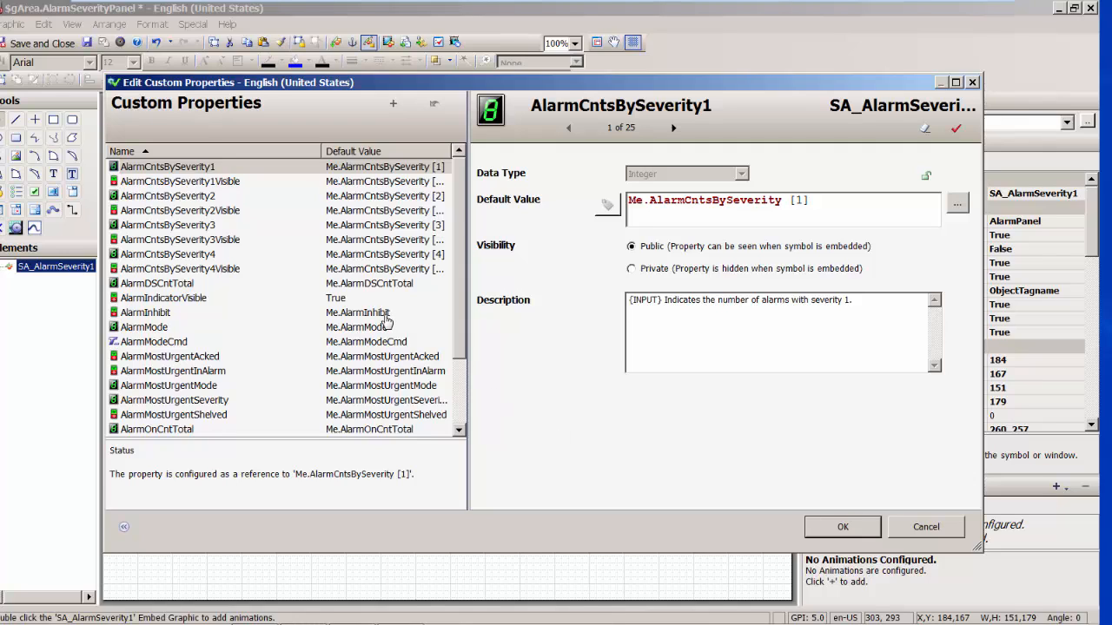
click(922, 526)
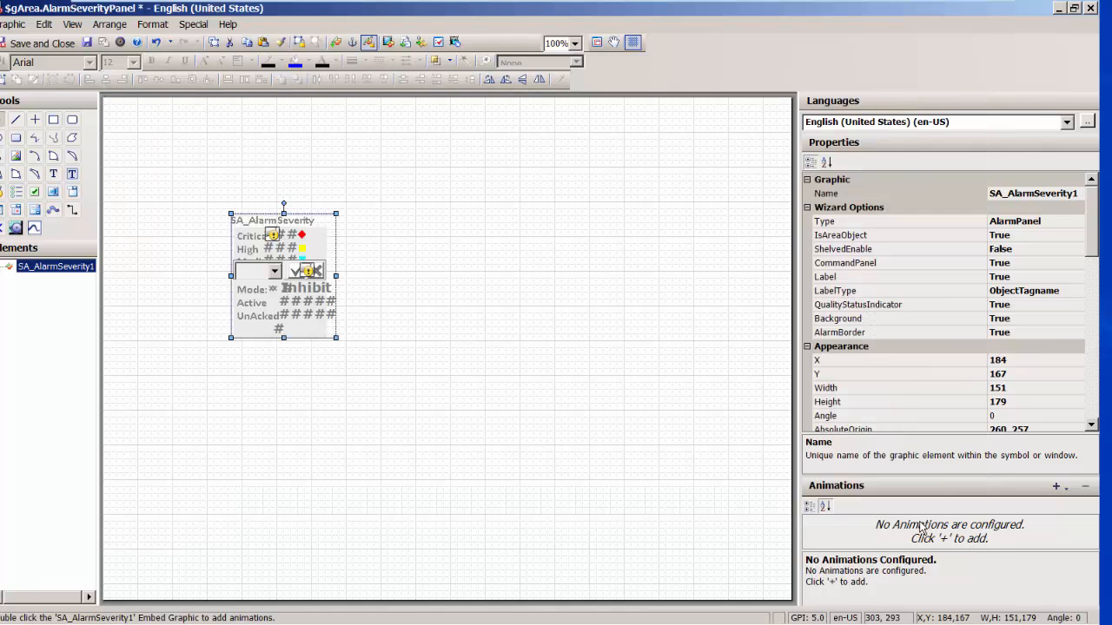
Step: Embed another SA_AlarmSeverity symbol from the Alarms folder beside the existing panel and set its Type wizard option to AlarmPanel
click(351, 42)
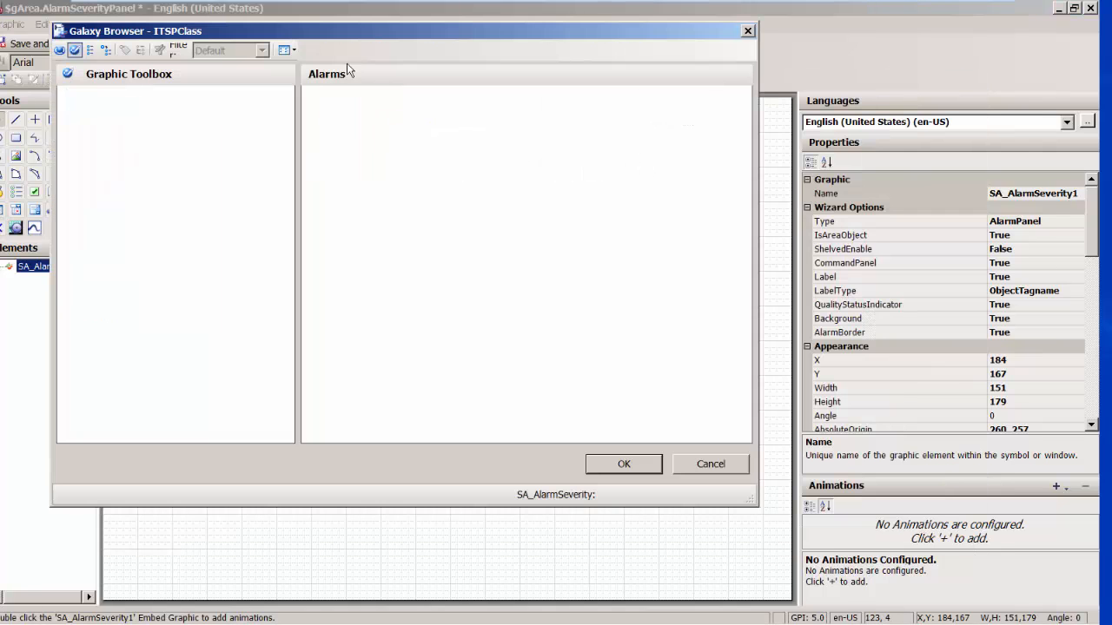
double_click(350, 252)
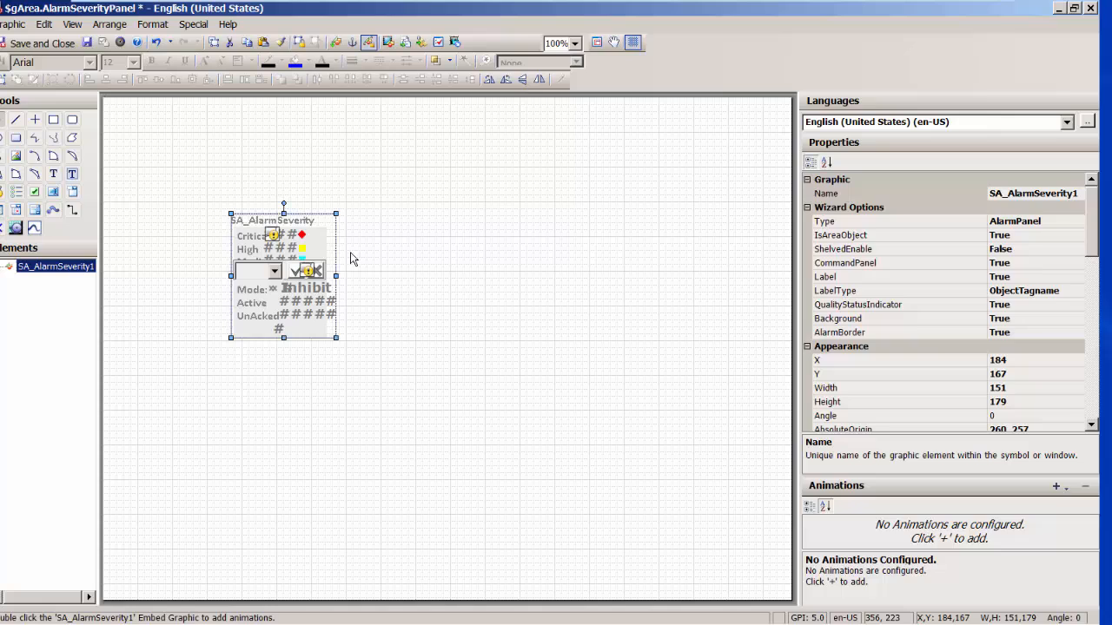
click(492, 189)
click(991, 224)
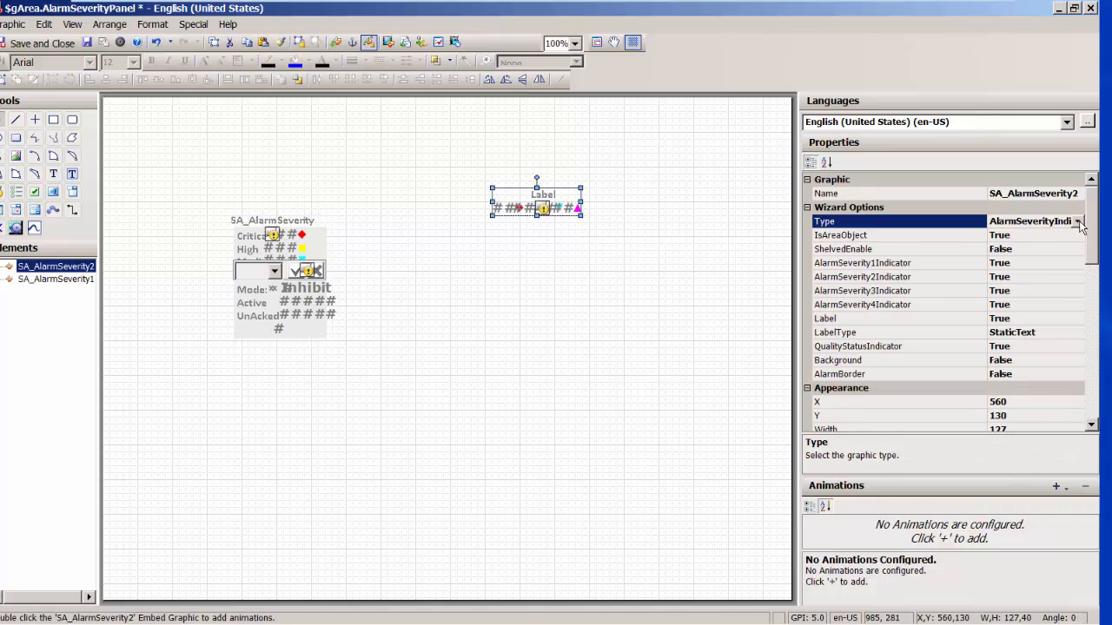
click(1077, 222)
click(1029, 253)
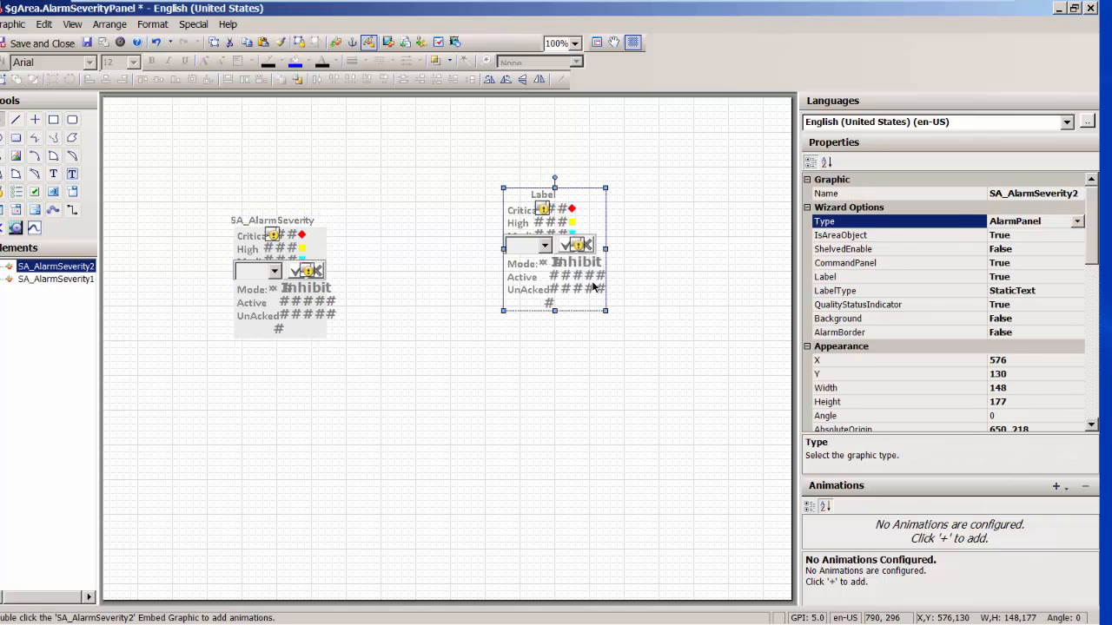
Step: Examine the custom properties of SA_AlarmSeverity2 with their default value references, and close them without changes
right_click(553, 268)
click(599, 488)
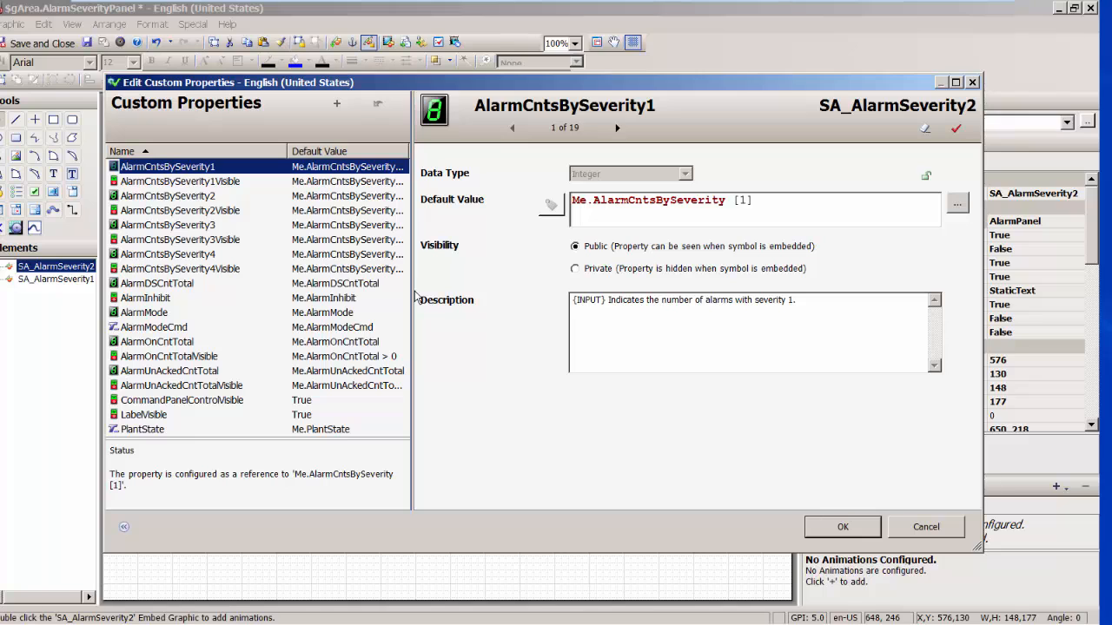
click(834, 519)
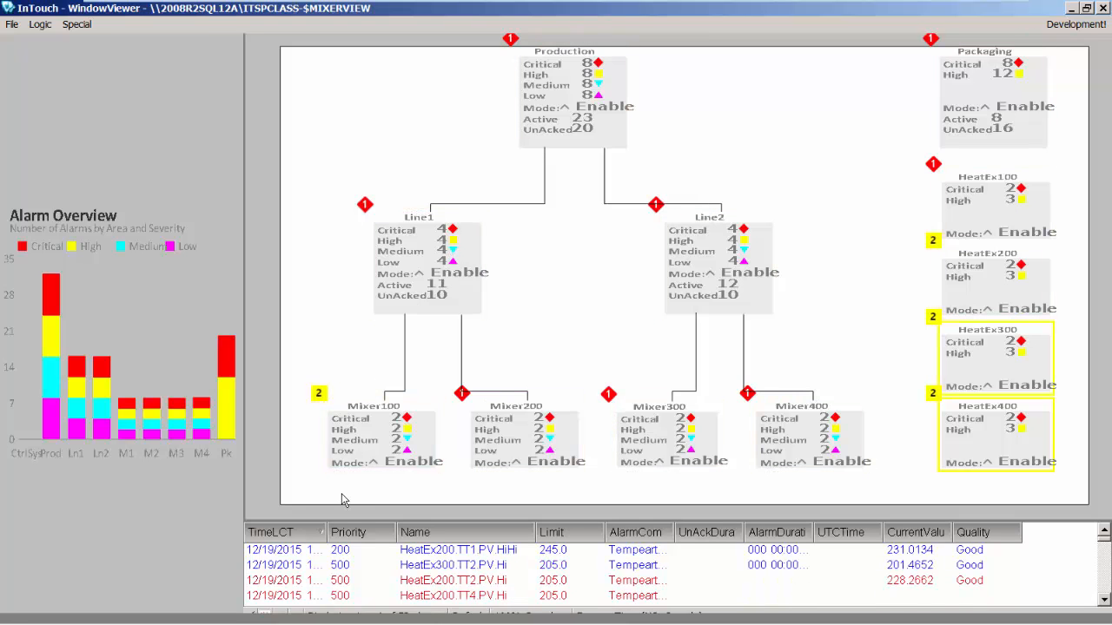
Step: In the WindowViewer runtime, acknowledge all alarms in the alarm list below the area panels
right_click(469, 584)
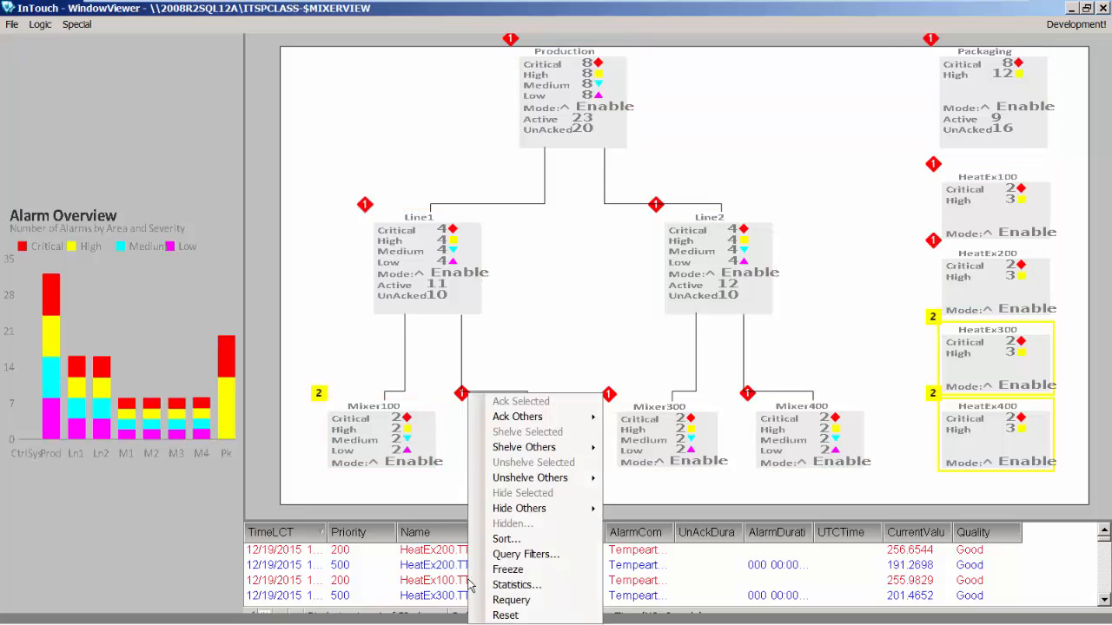
mouse_move(591, 418)
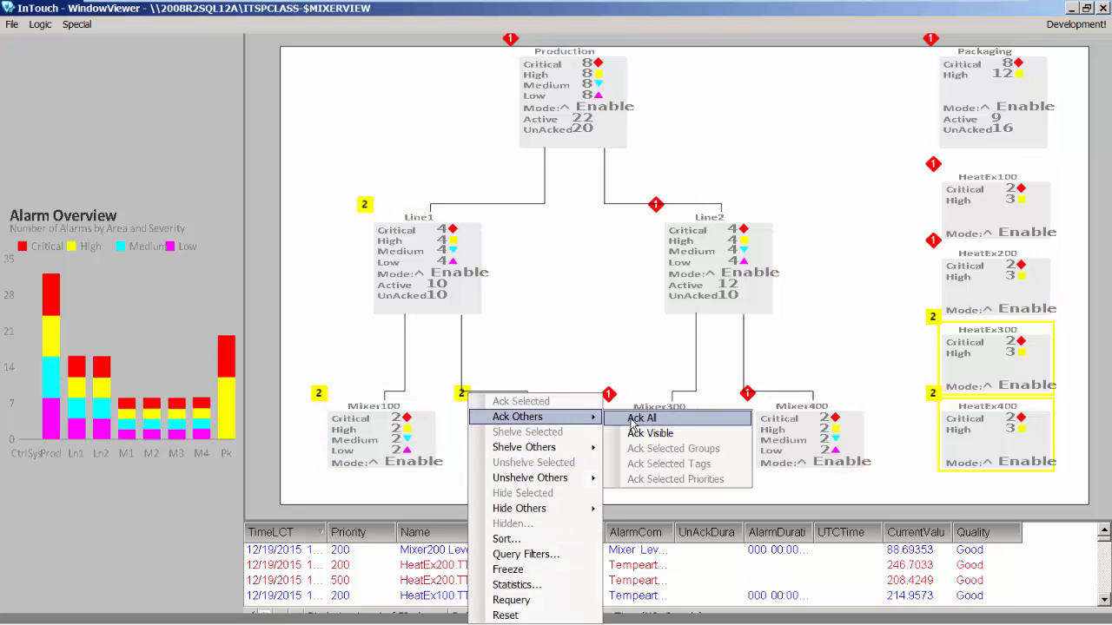
click(639, 418)
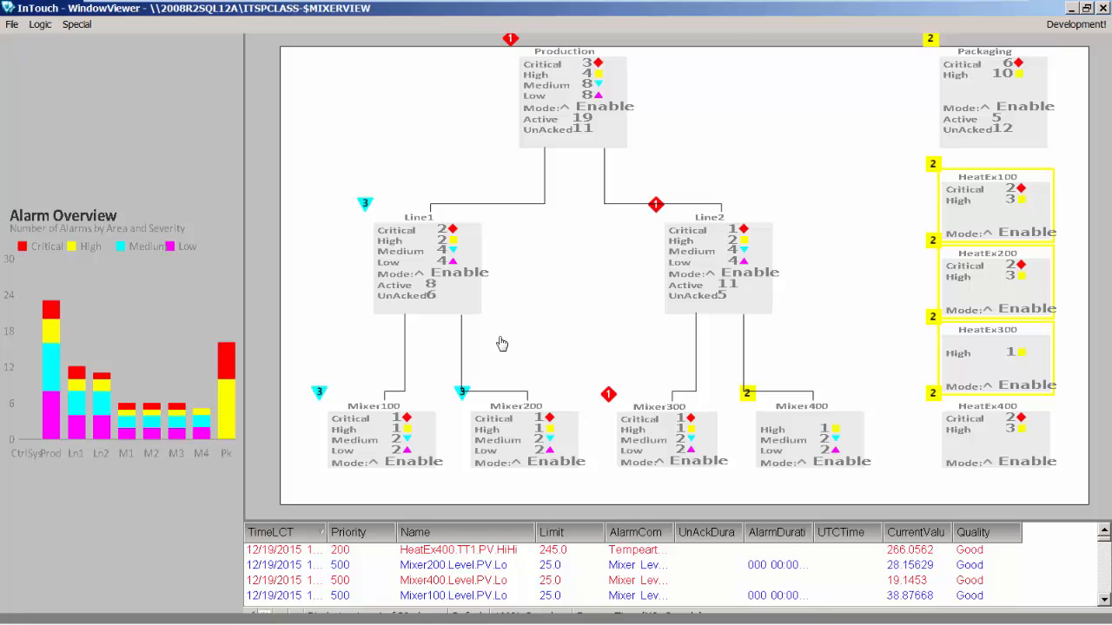
Step: Set the alarm mode of the Line1 area to Disable and apply it
click(421, 276)
click(423, 261)
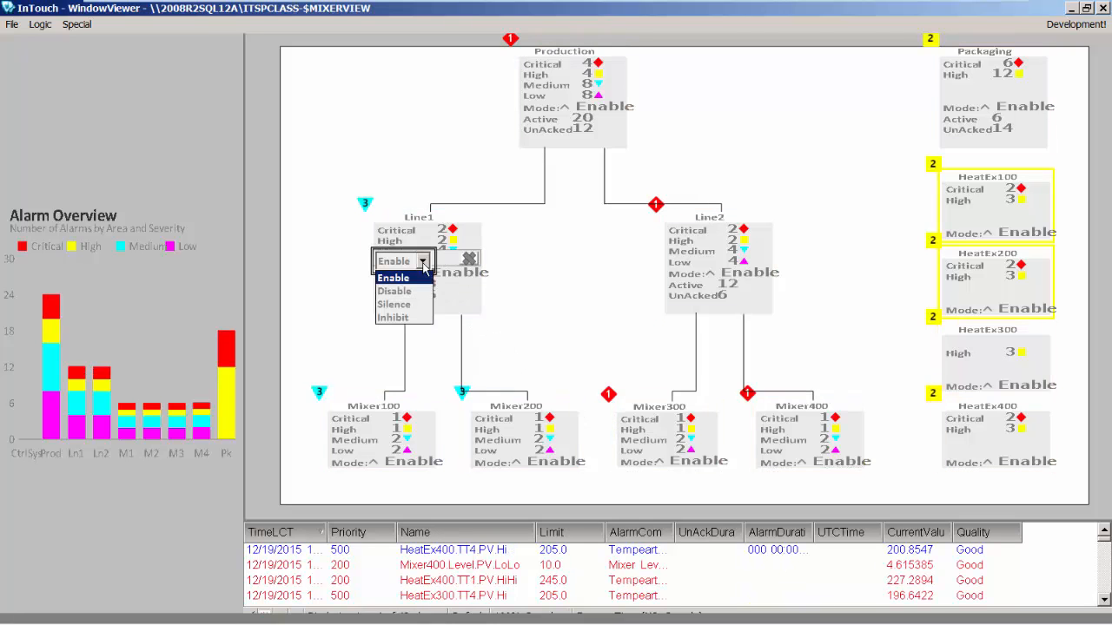
click(410, 291)
click(449, 259)
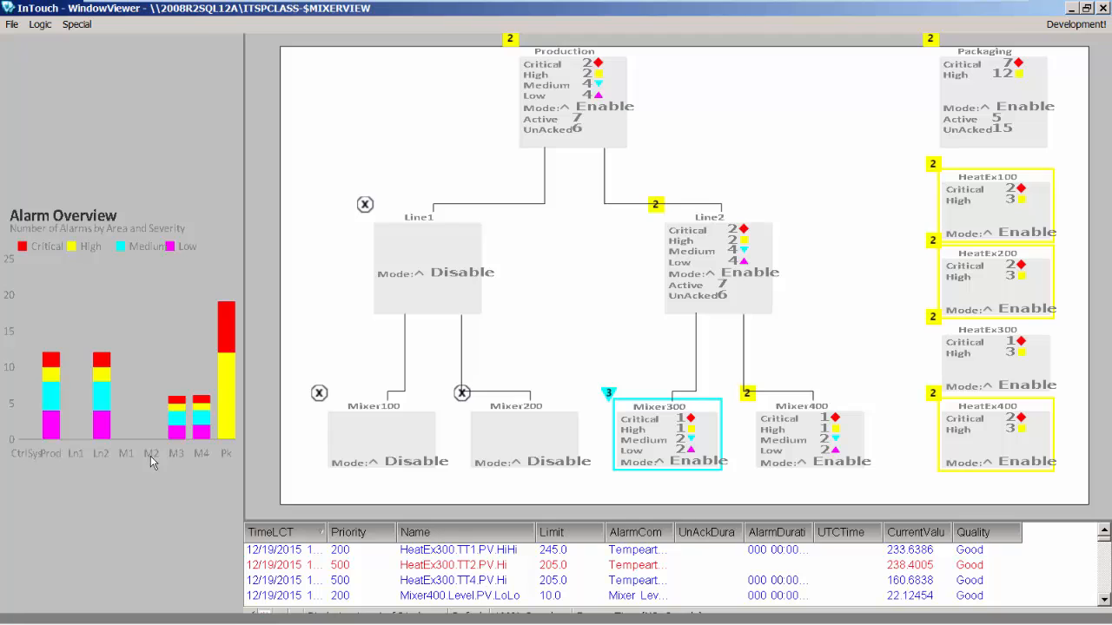
Step: Set the alarm mode of the Line1 area back to Enable and apply it
click(423, 282)
click(422, 260)
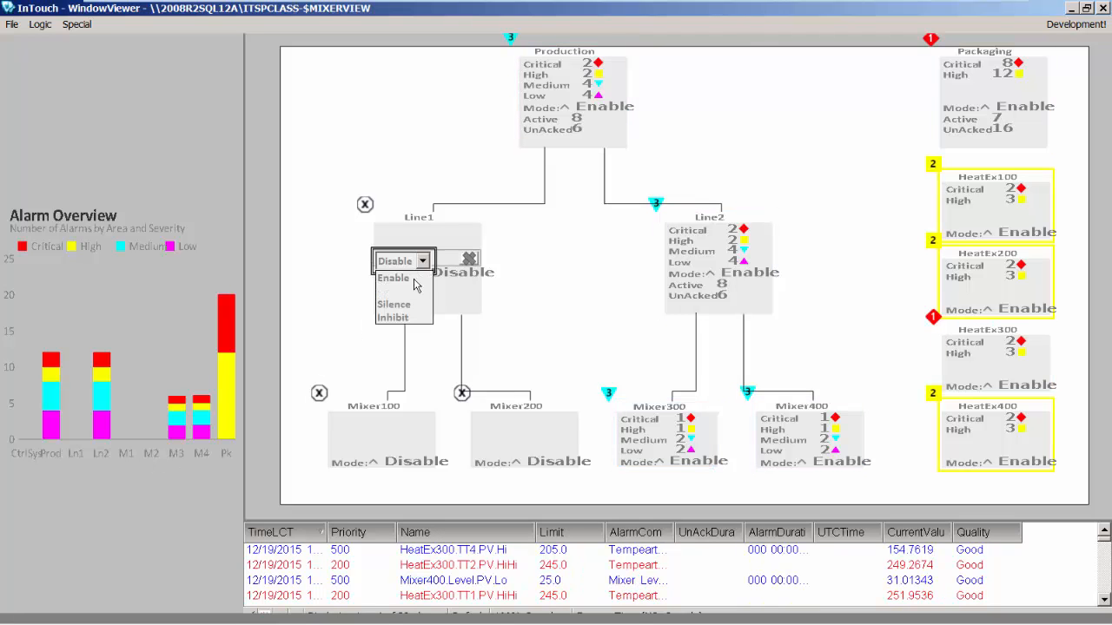
click(414, 279)
click(449, 261)
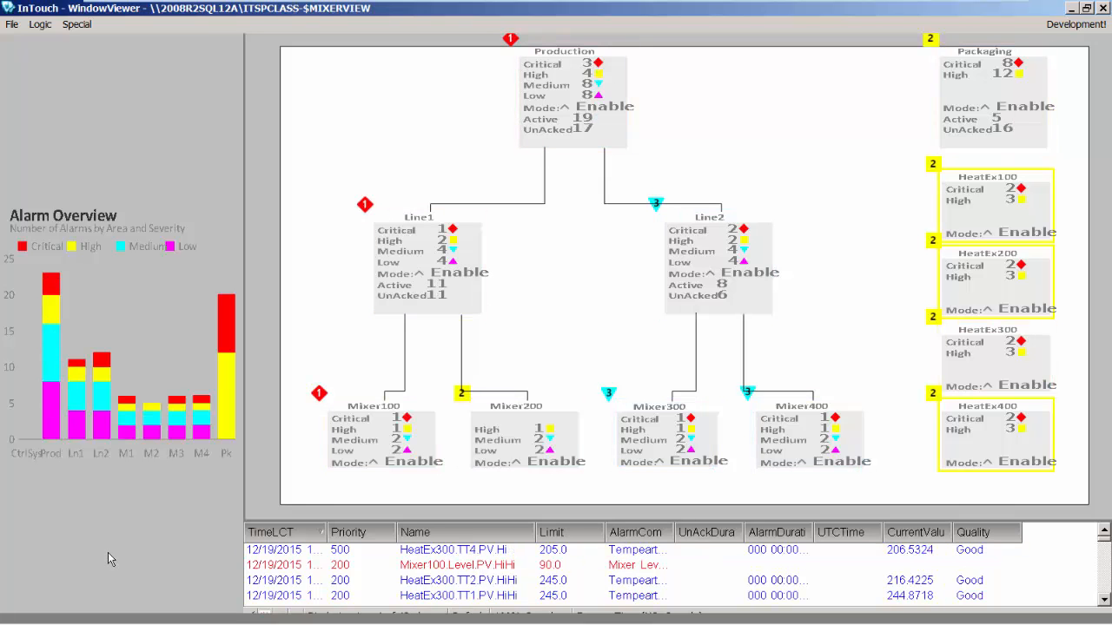
Step: In WindowMaker, embed the SA_StackedColumnChart_Alarms symbol from the Situational Awareness Library's Dashboard Tools folder above the Alarm Overview chart, and delete it
click(487, 623)
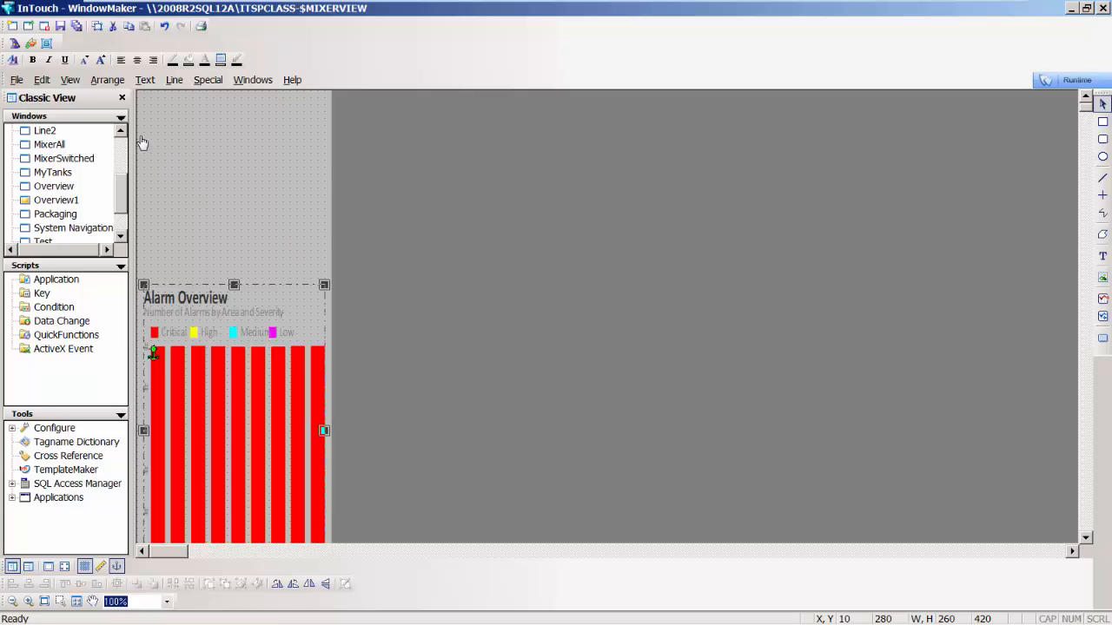
click(31, 44)
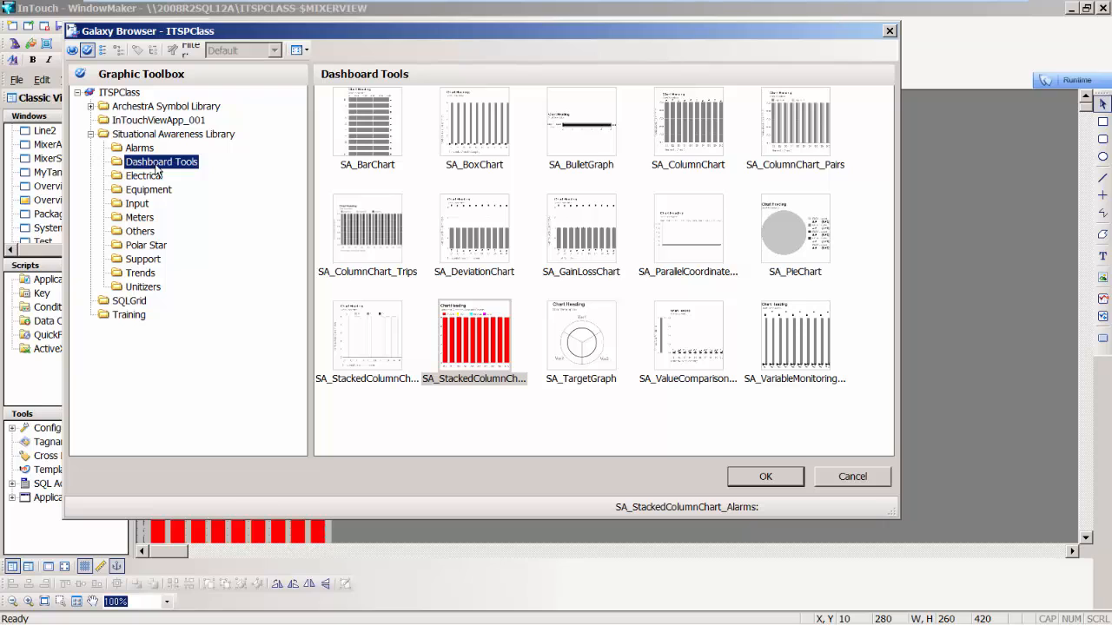
double_click(463, 341)
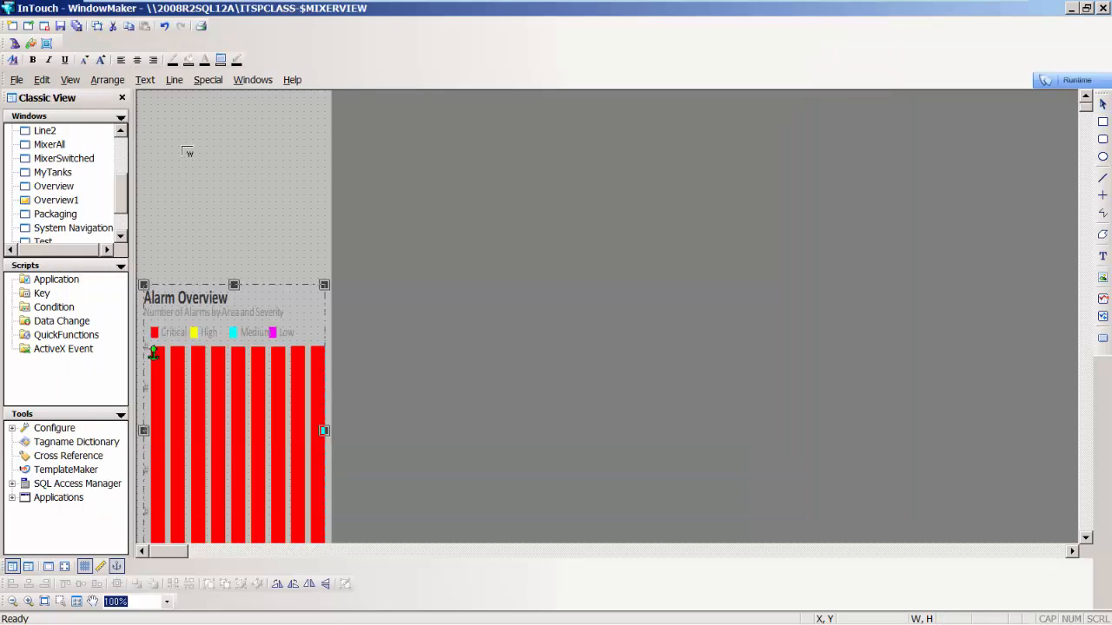
click(189, 152)
drag(248, 179, 231, 159)
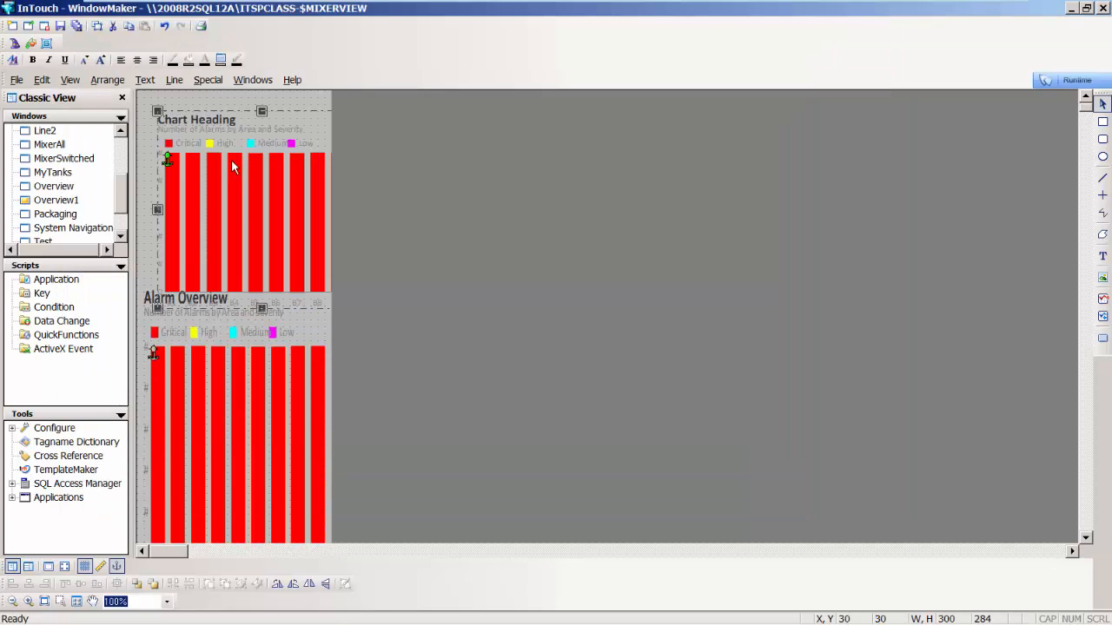
key(Delete)
Step: Open the symbol properties of the existing Alarm Overview chart and examine its custom properties for the bar references
click(258, 375)
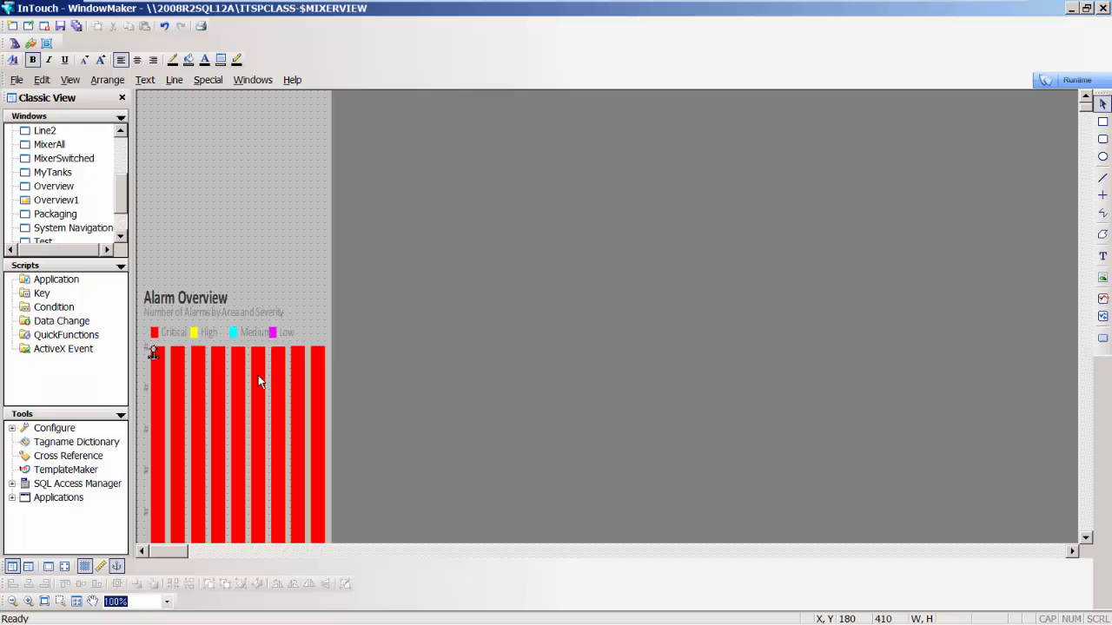
double_click(257, 375)
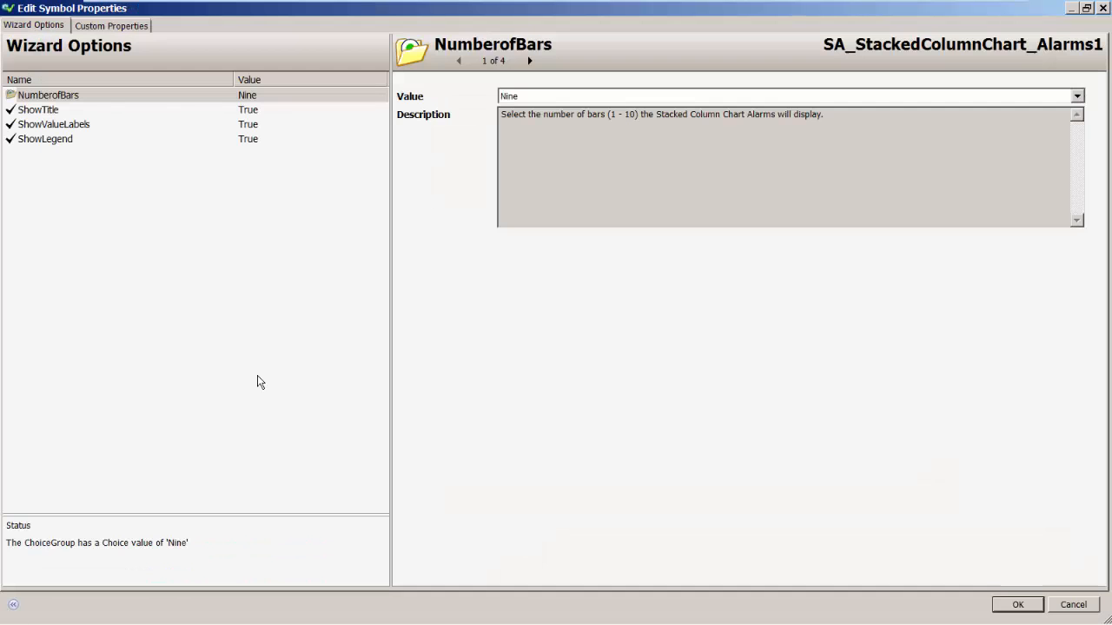
click(109, 26)
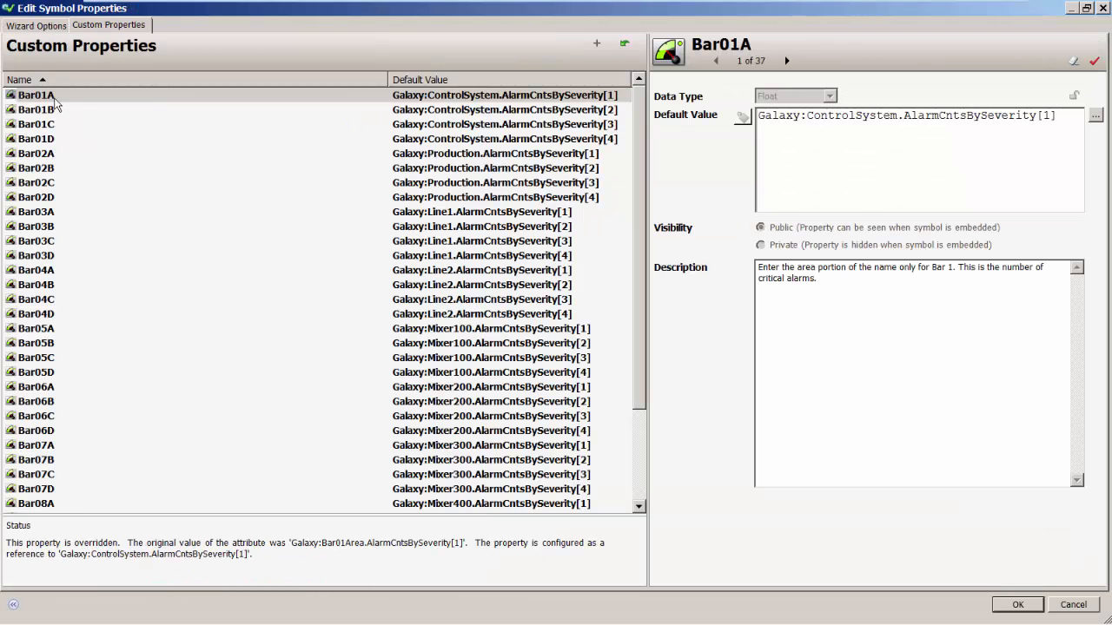